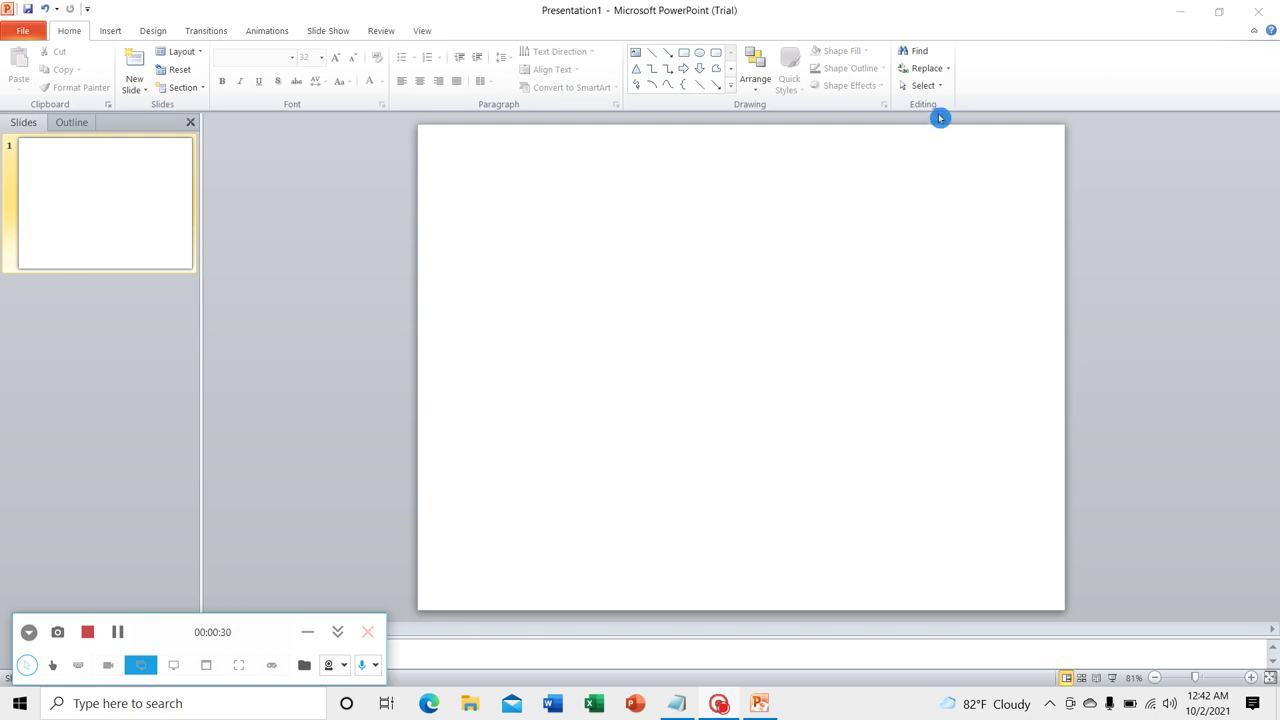
Place the 'crop' portrait photo from the desktop onto slide 1 of the presentation.
click(1180, 11)
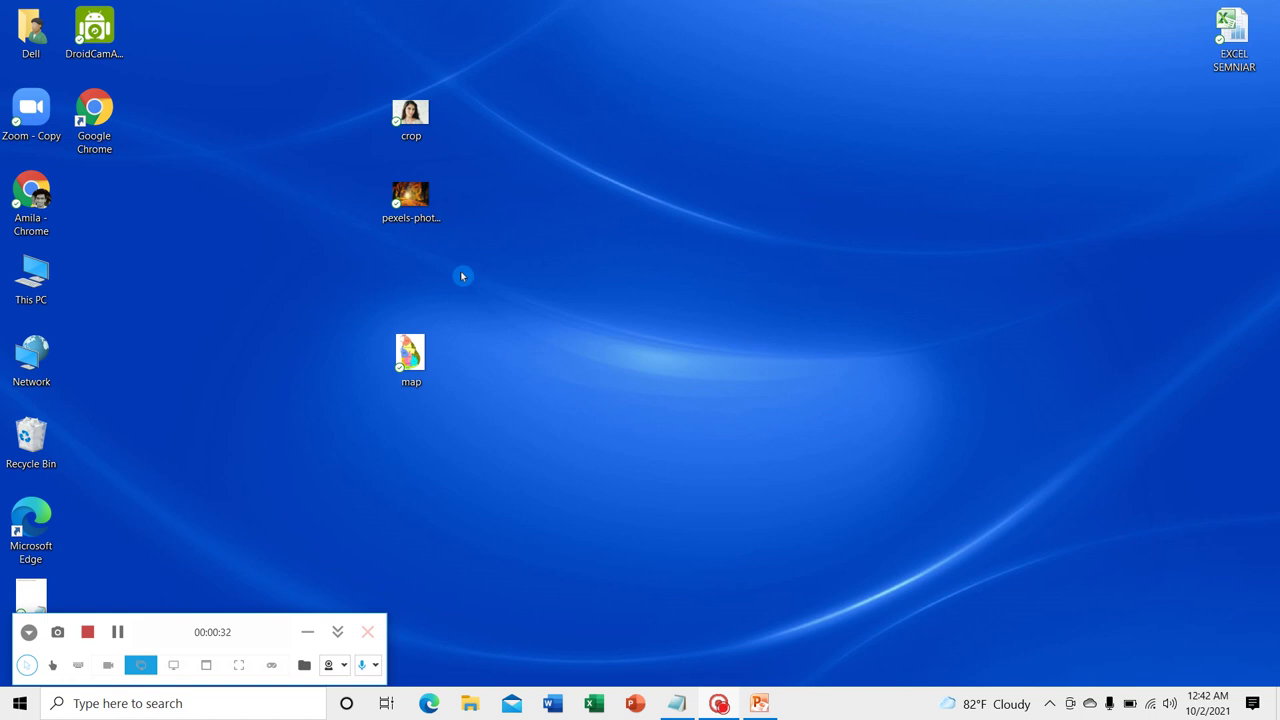
drag(355, 125, 532, 458)
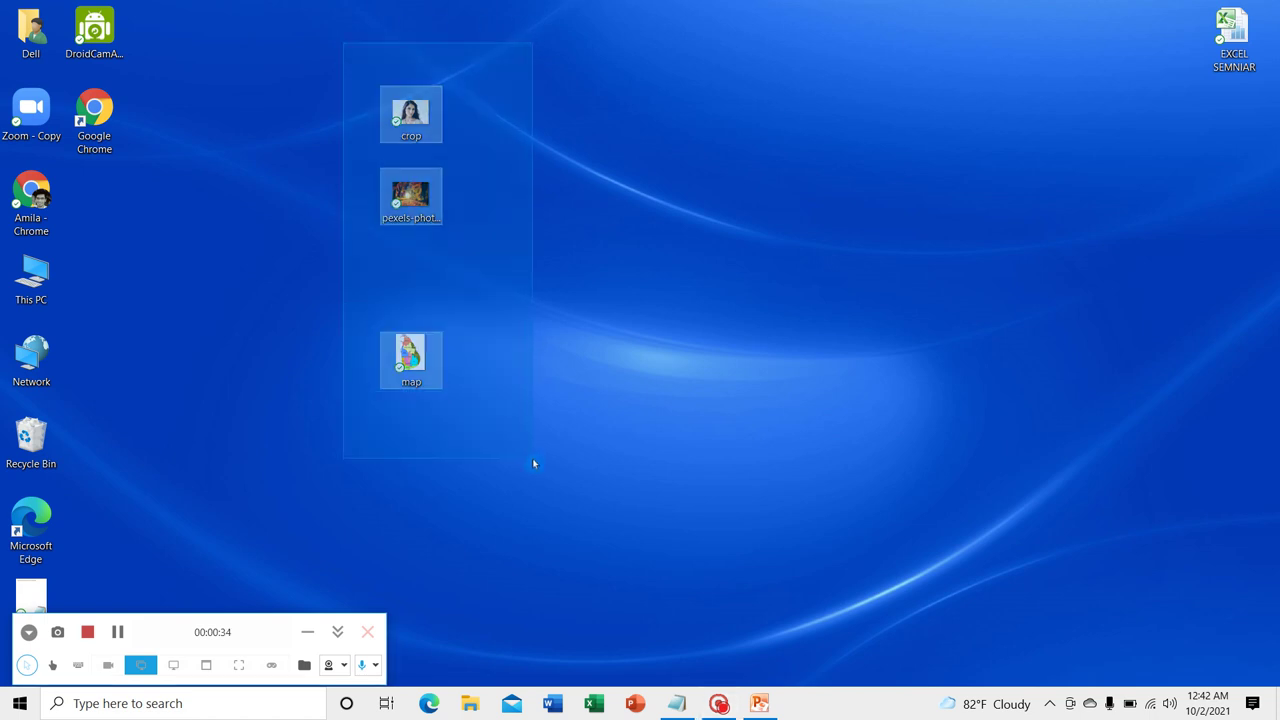
right_click(697, 158)
click(746, 208)
mouse_move(424, 112)
mouse_down()
mouse_move(739, 596)
mouse_move(713, 304)
mouse_move(728, 359)
mouse_up()
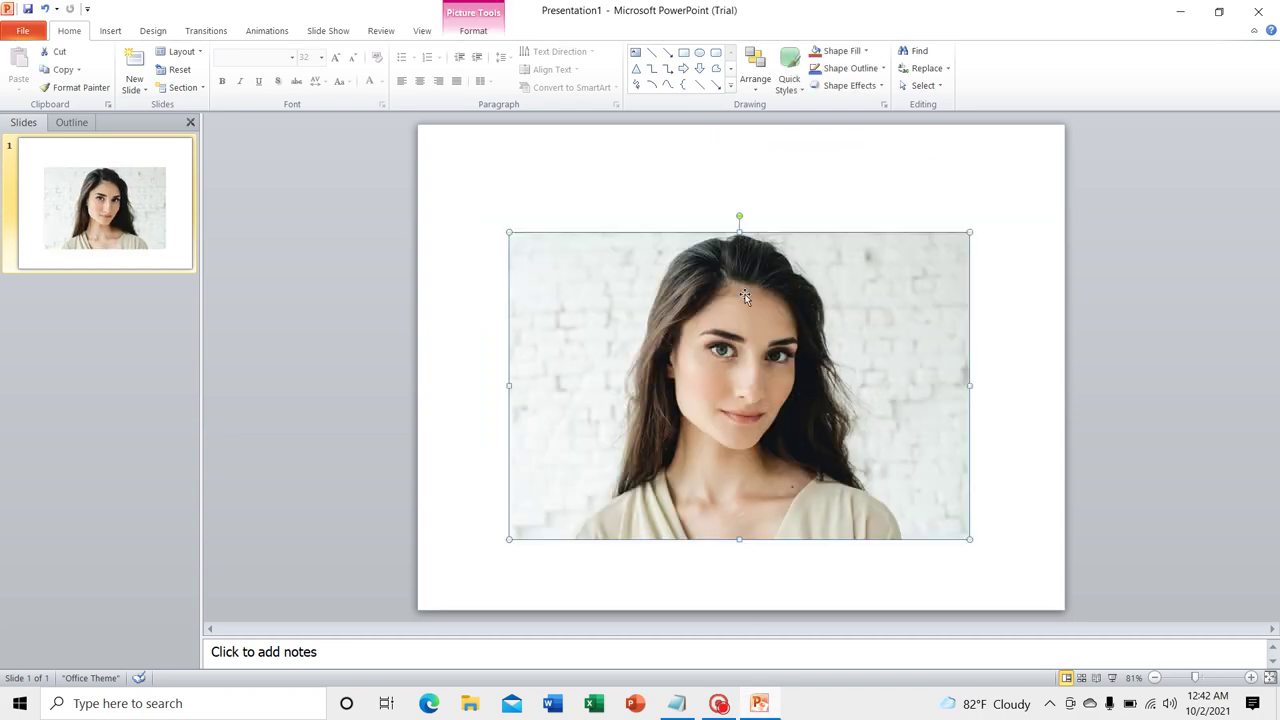
Crop the portrait to an oval, briefly try a triangle, then return to the oval.
click(468, 32)
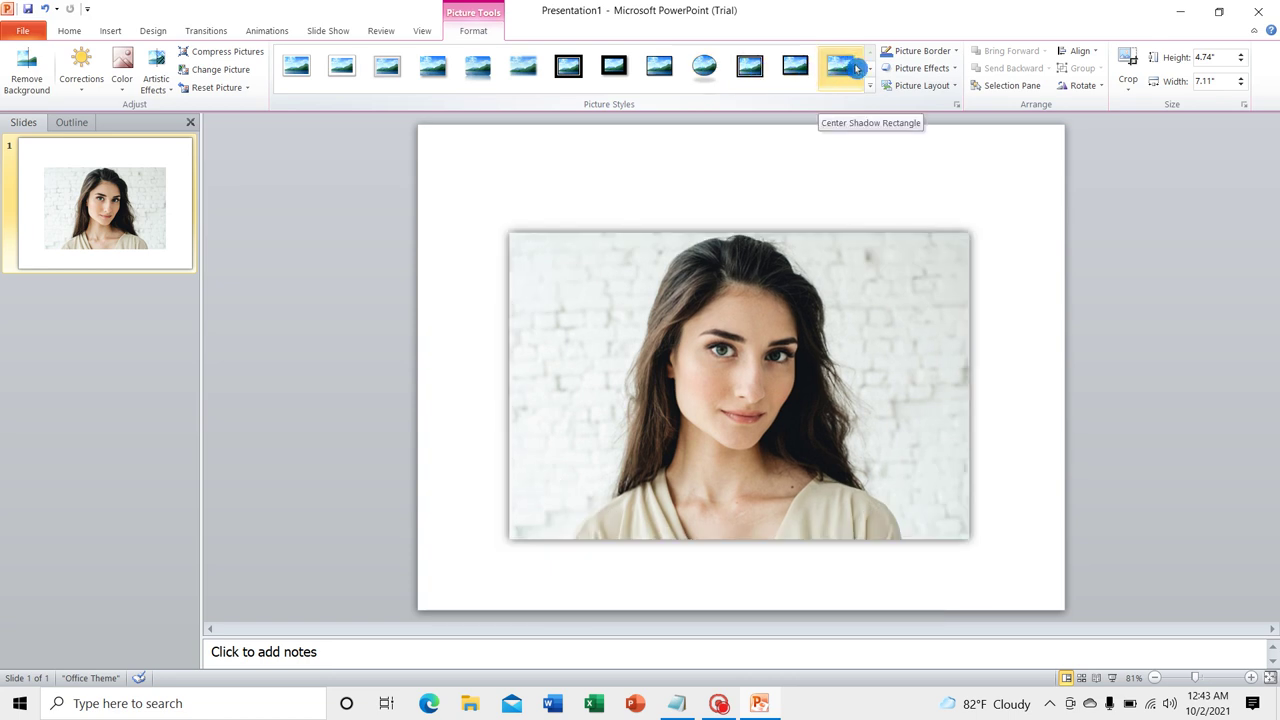
click(1134, 97)
mouse_move(1164, 125)
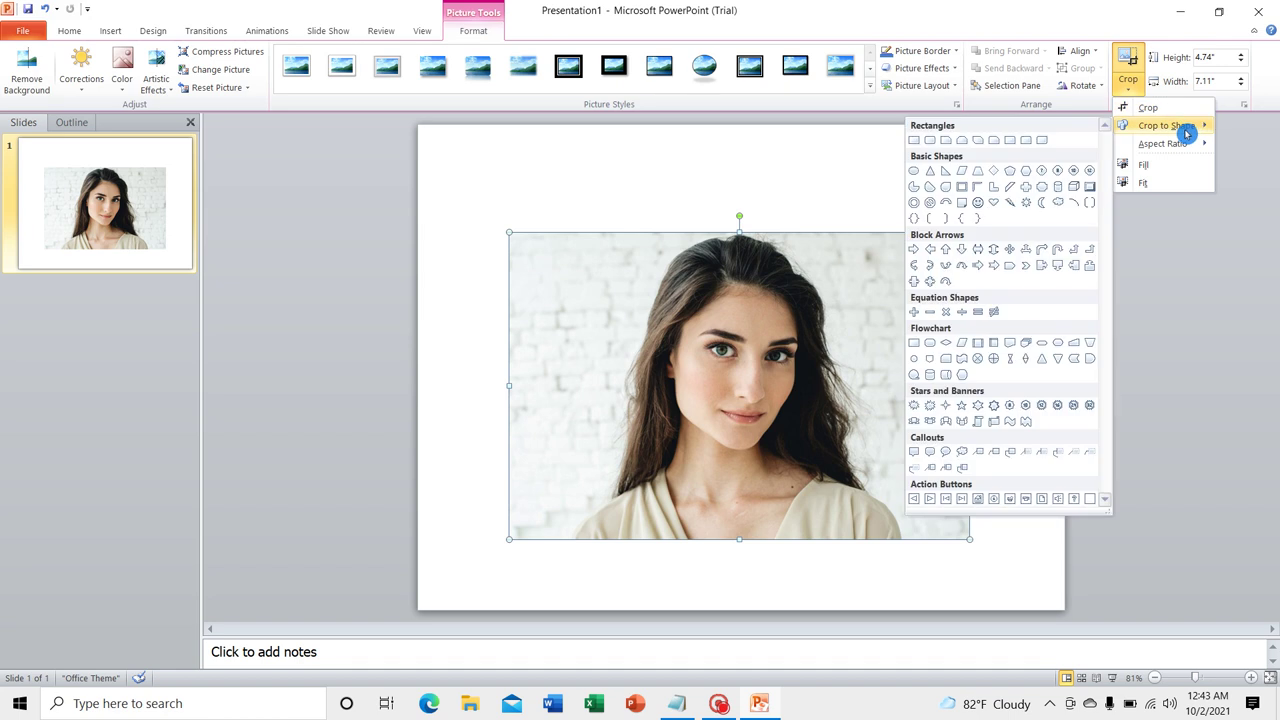
click(914, 172)
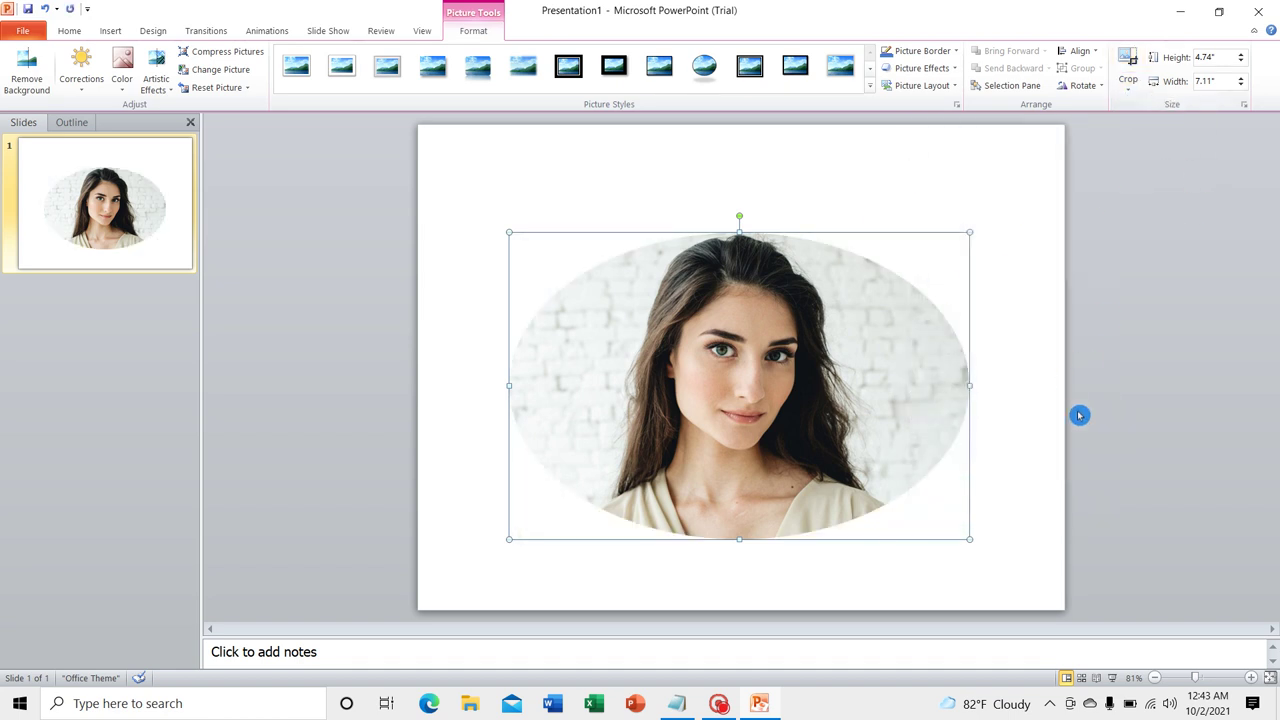
click(1128, 92)
mouse_move(1166, 125)
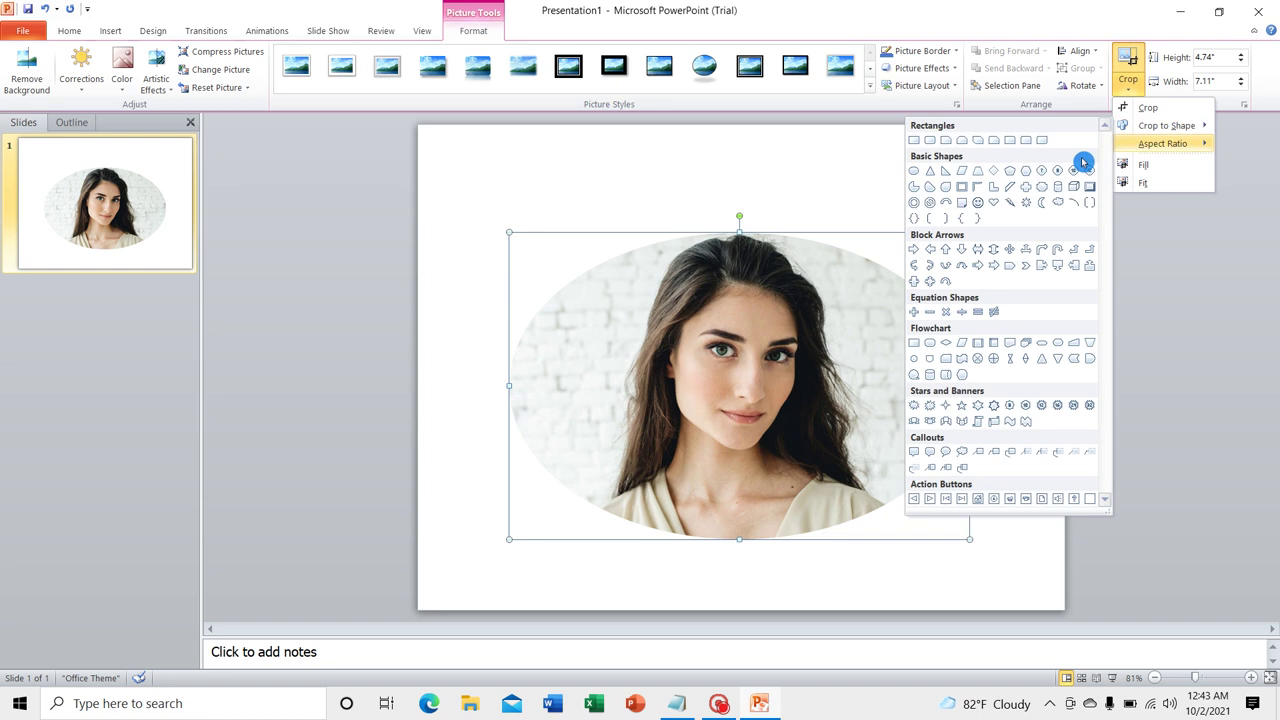
click(930, 171)
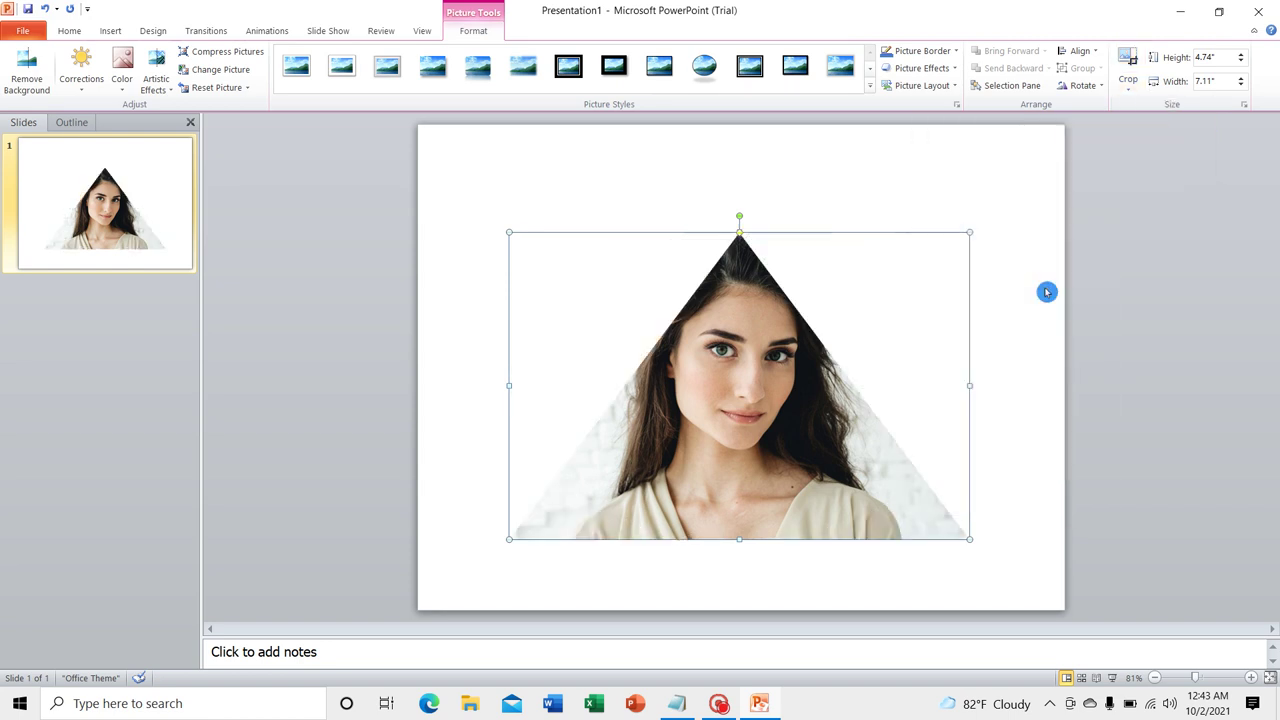
click(1212, 332)
click(748, 352)
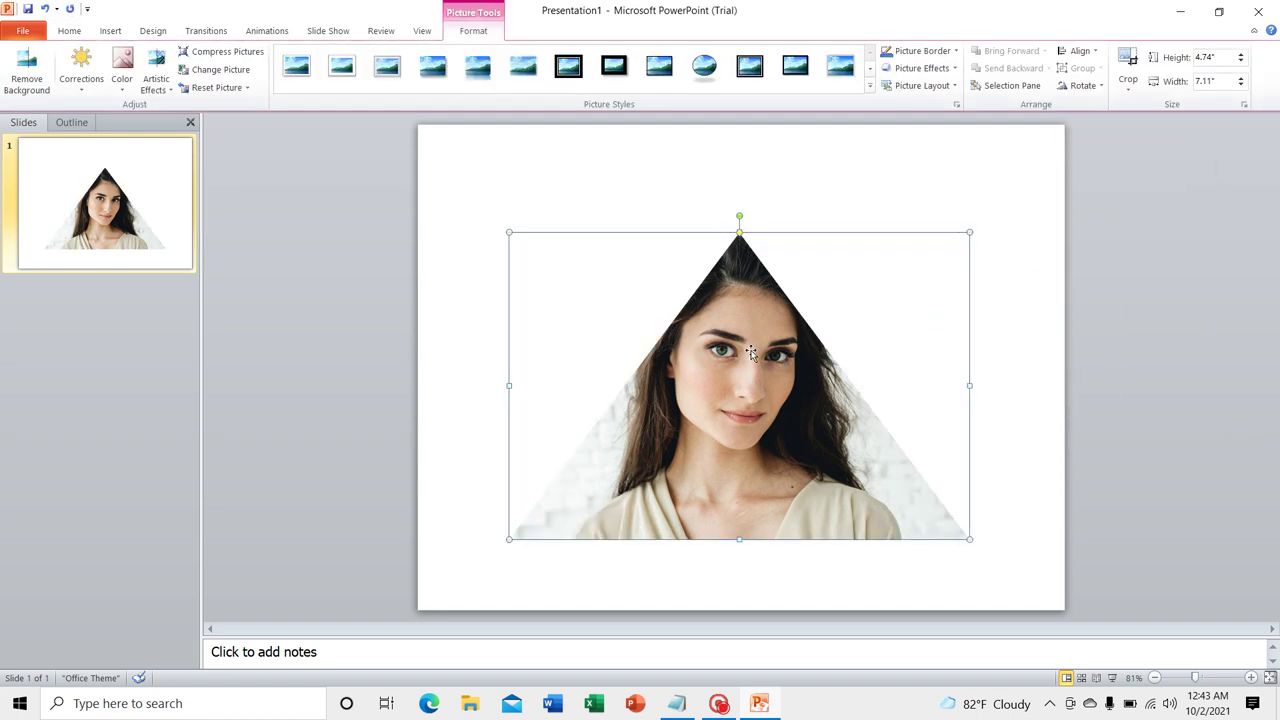
click(1128, 88)
mouse_move(1166, 125)
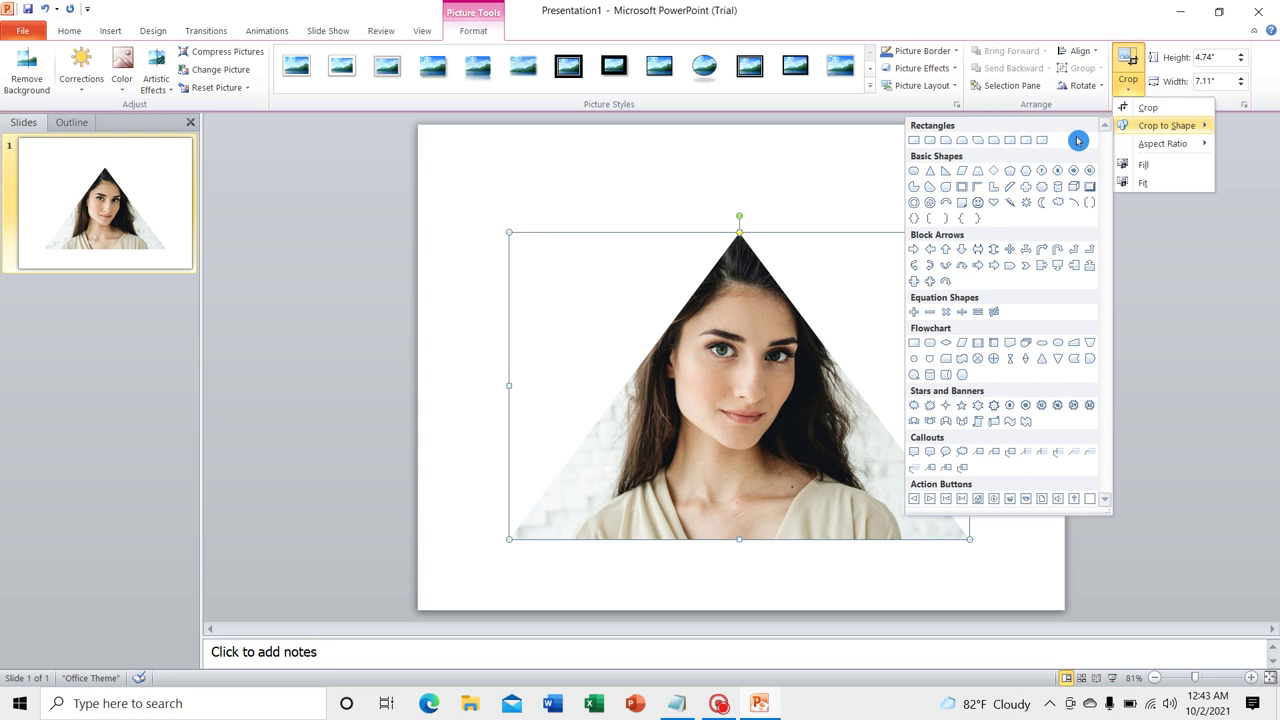
click(918, 172)
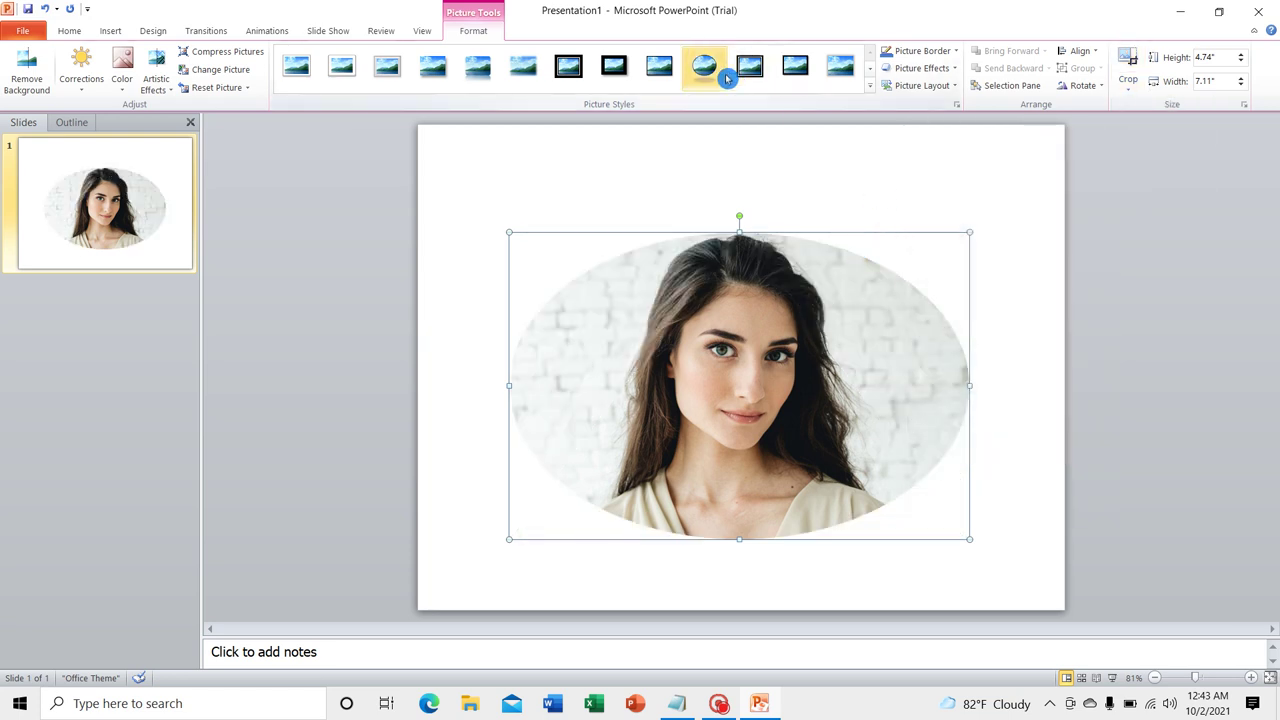
Browse the Picture Border and Picture Effects options for the oval photo without applying any.
click(951, 56)
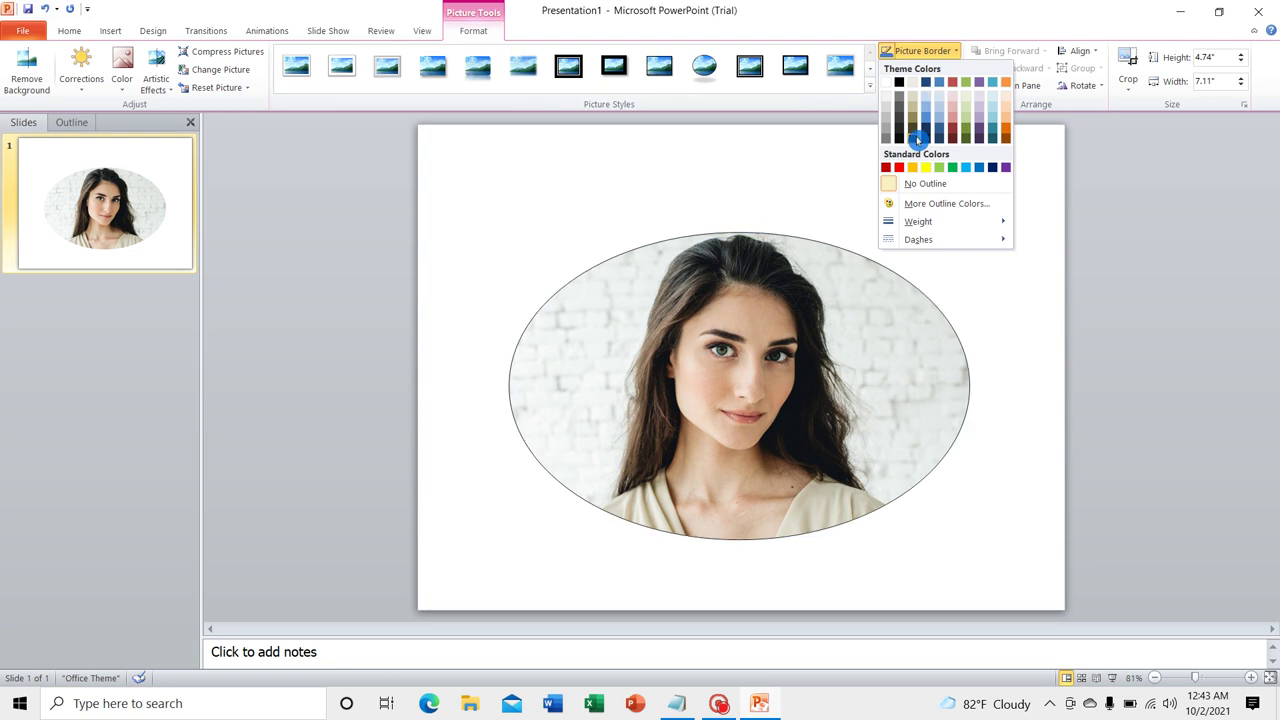
mouse_move(917, 221)
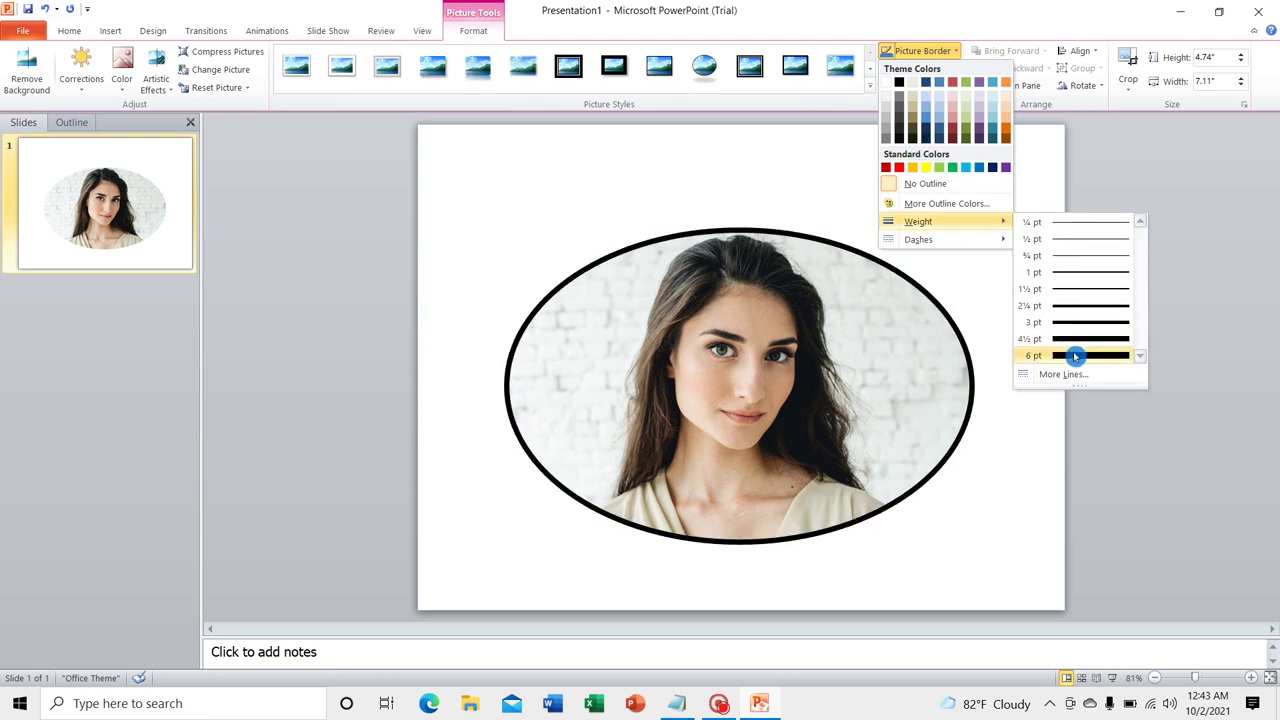
click(840, 205)
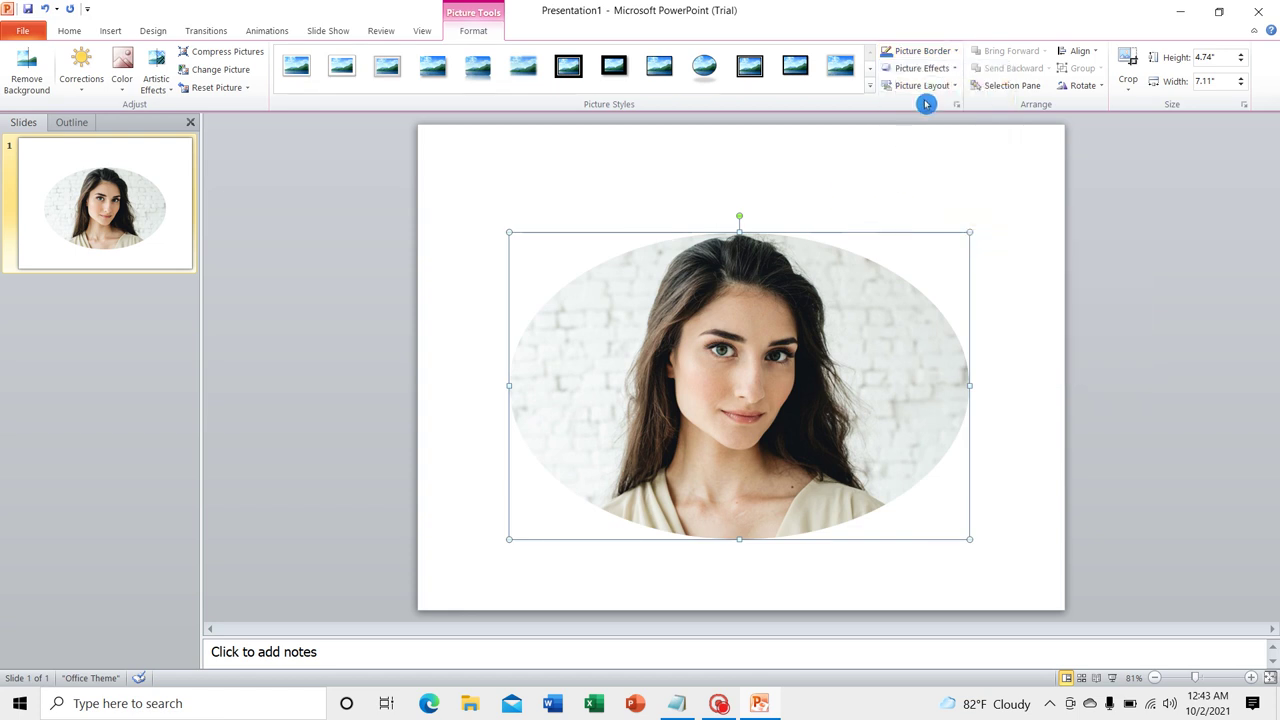
click(936, 72)
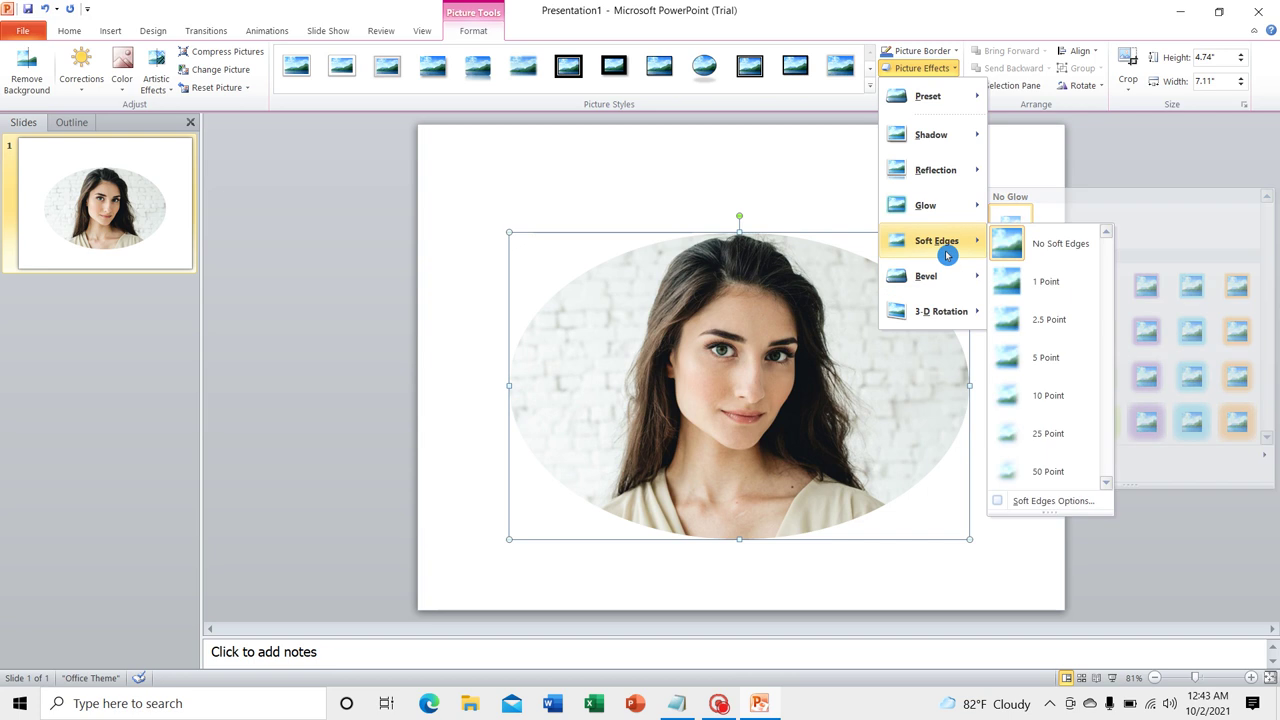
mouse_move(936, 241)
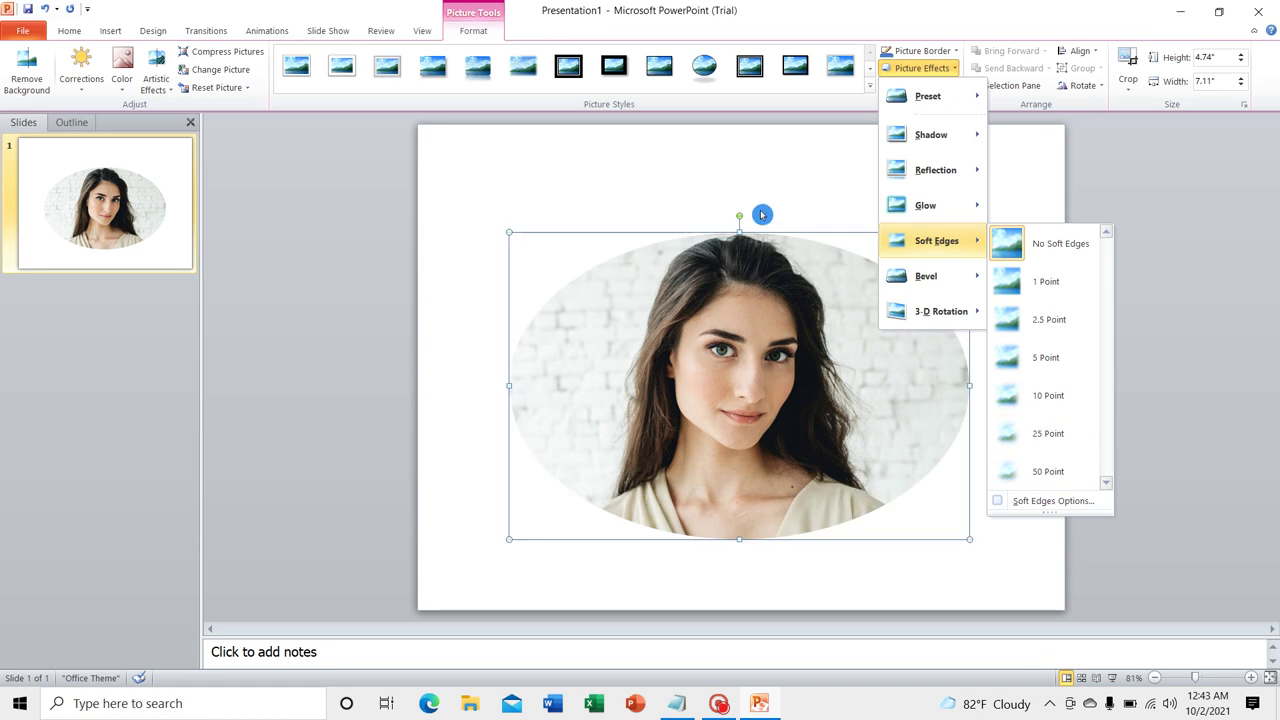
Undo the crop changes back to the original rectangular photo and reselect it.
click(55, 13)
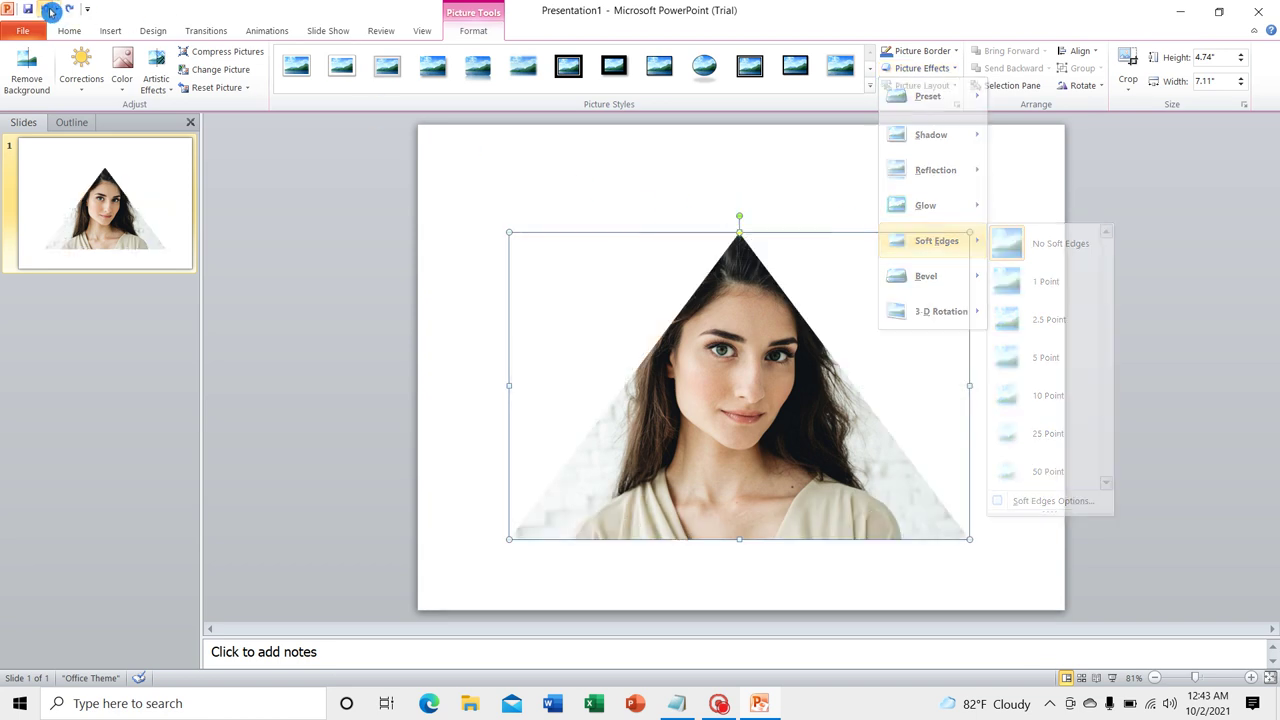
click(42, 11)
click(40, 11)
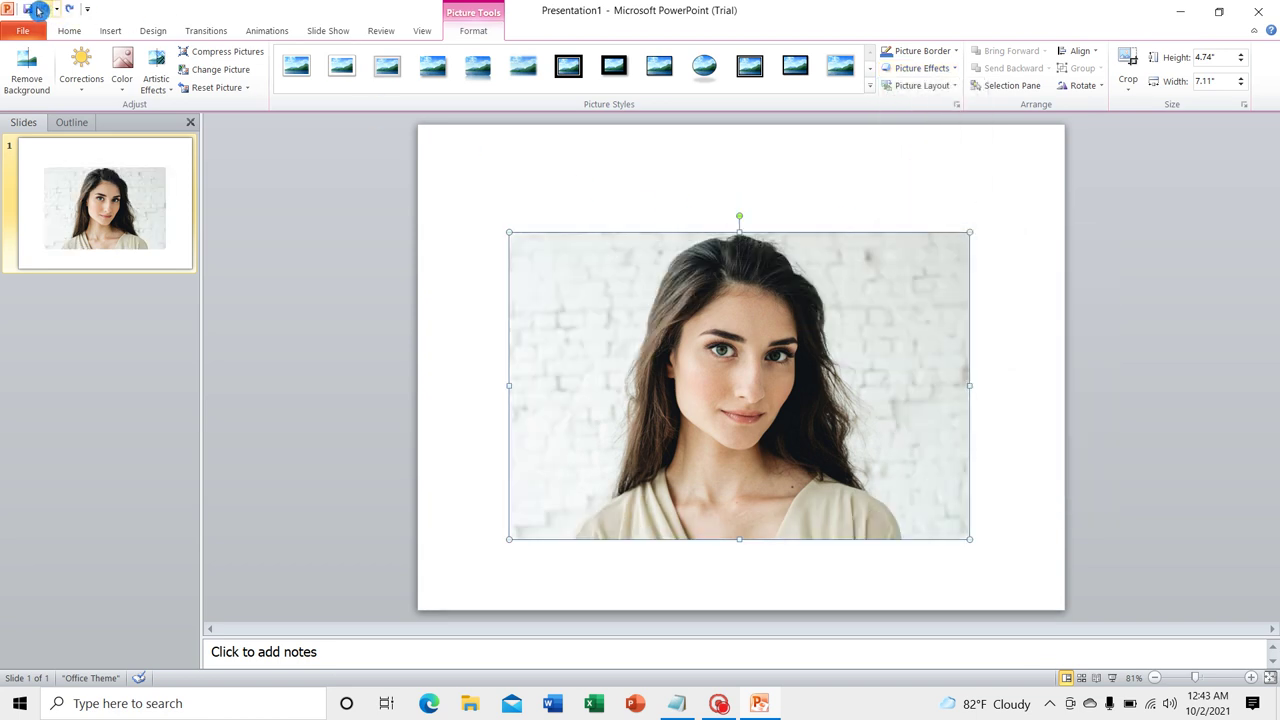
click(1029, 354)
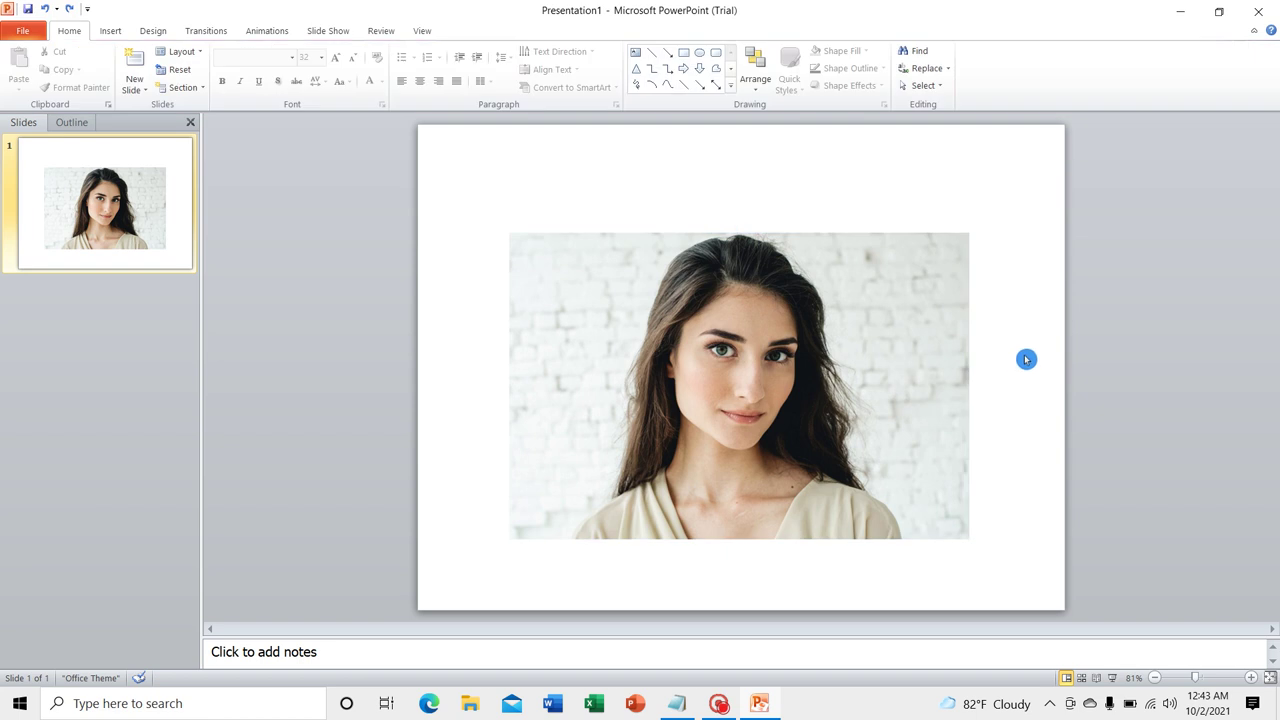
click(623, 316)
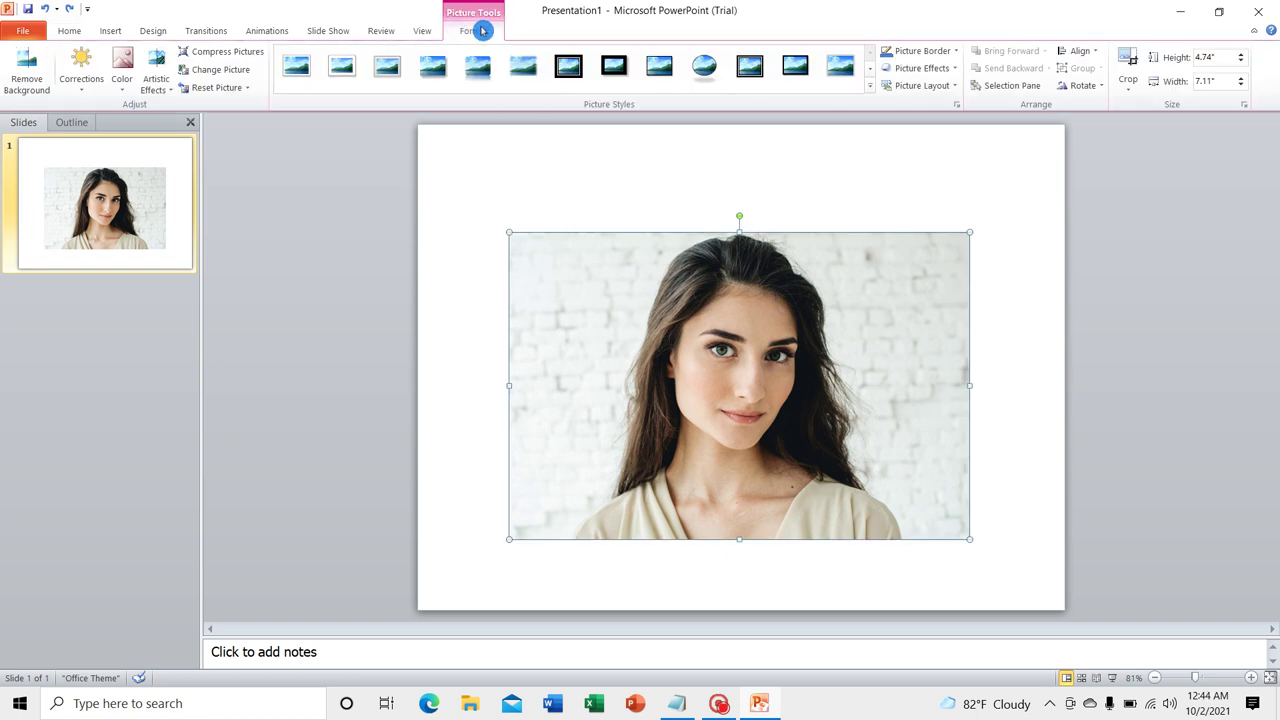
Remove the photo's background, keeping the woman's hair and shirt in the cut-out.
click(29, 66)
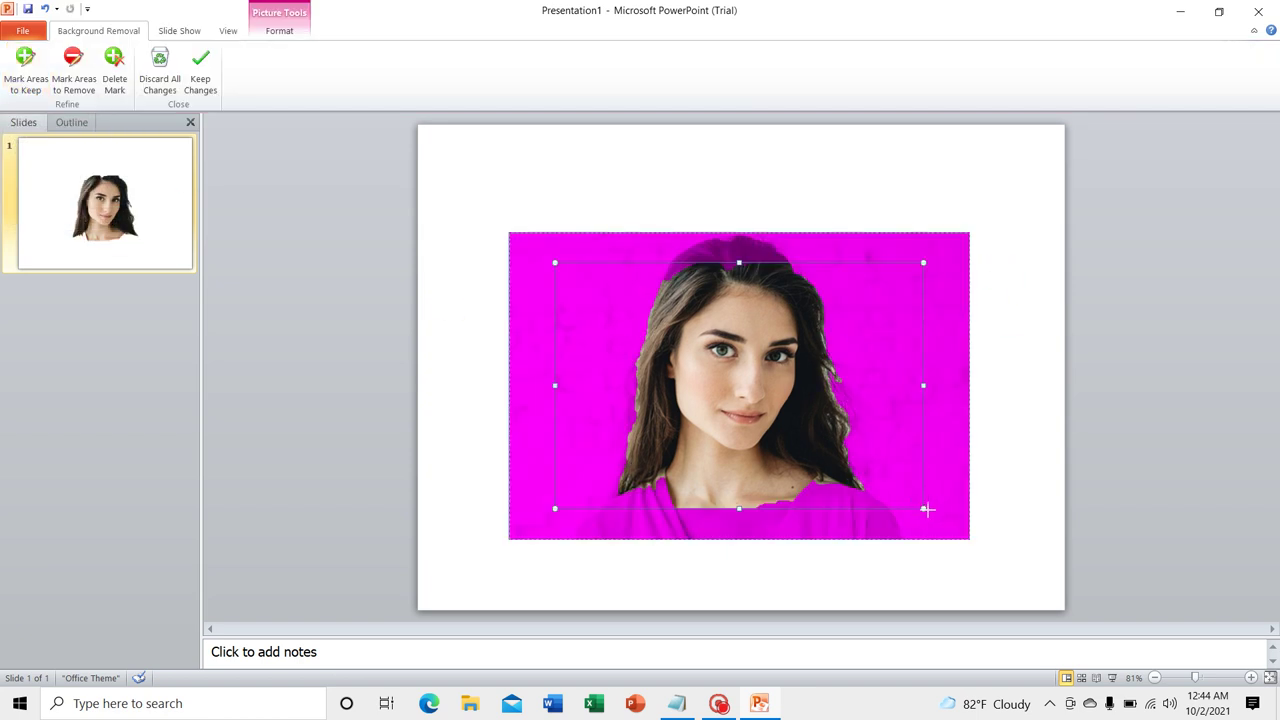
drag(923, 507, 934, 538)
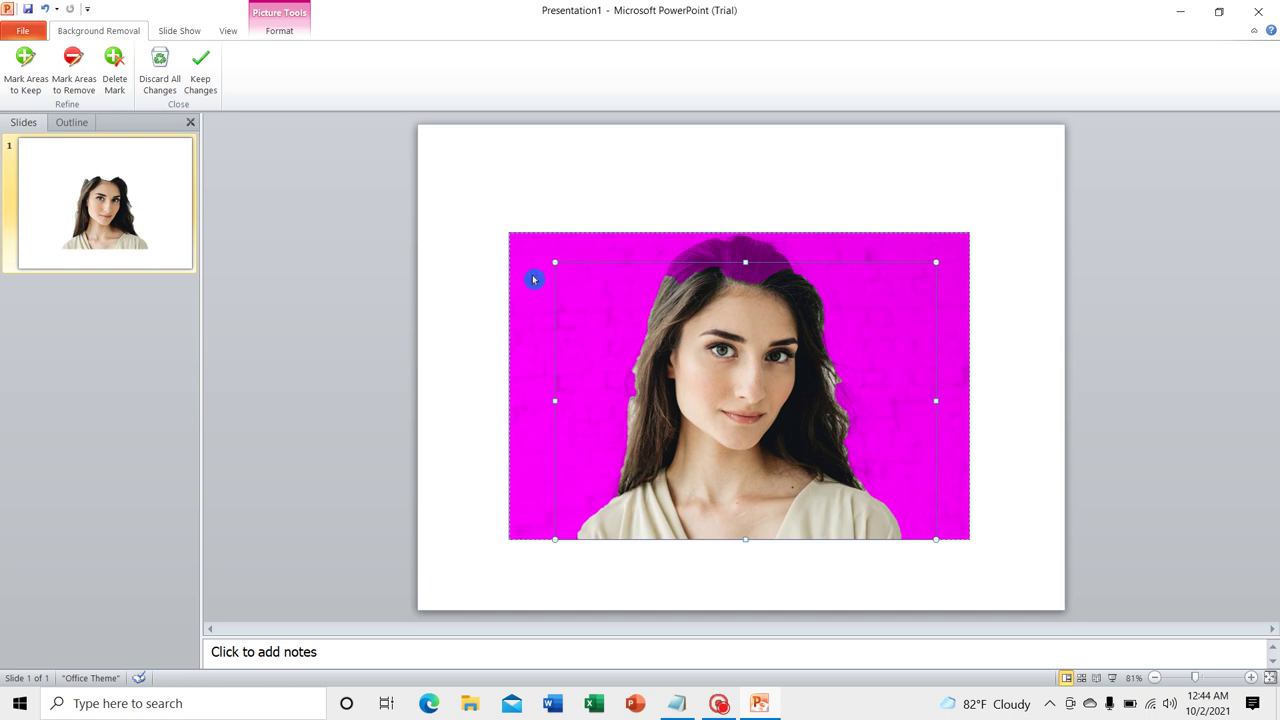
drag(554, 262, 535, 233)
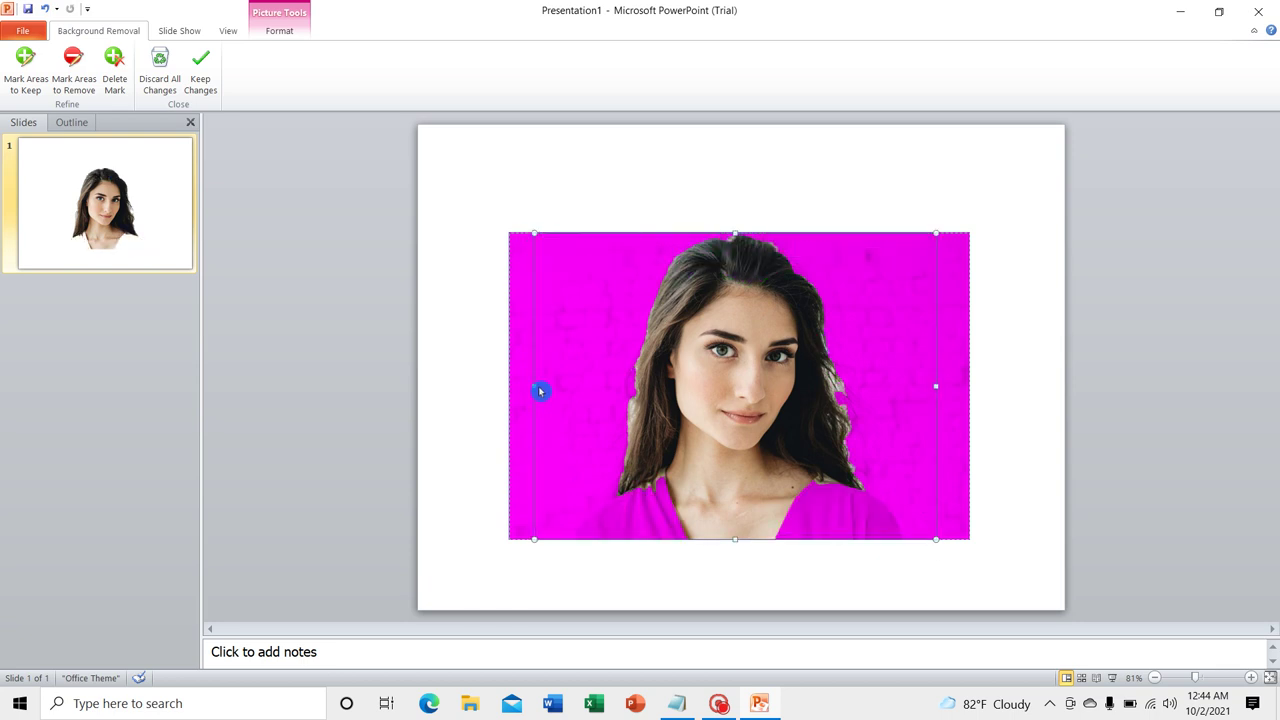
drag(534, 384, 524, 382)
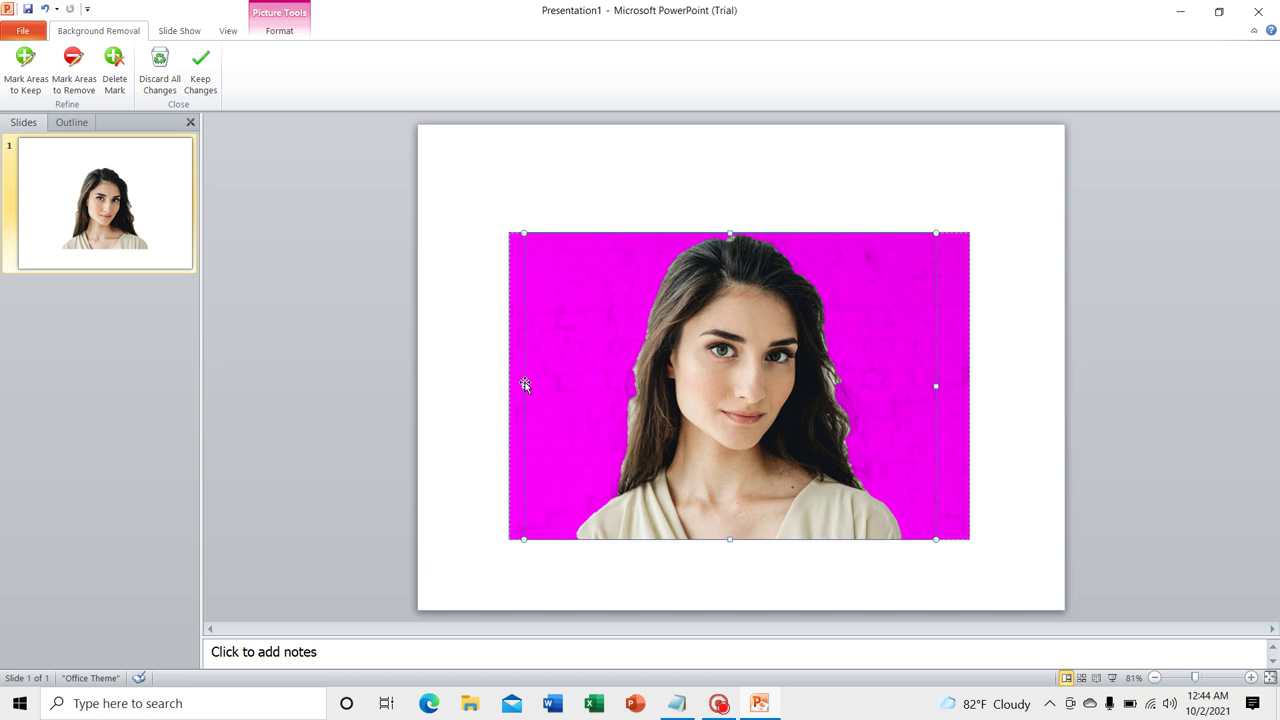
click(199, 76)
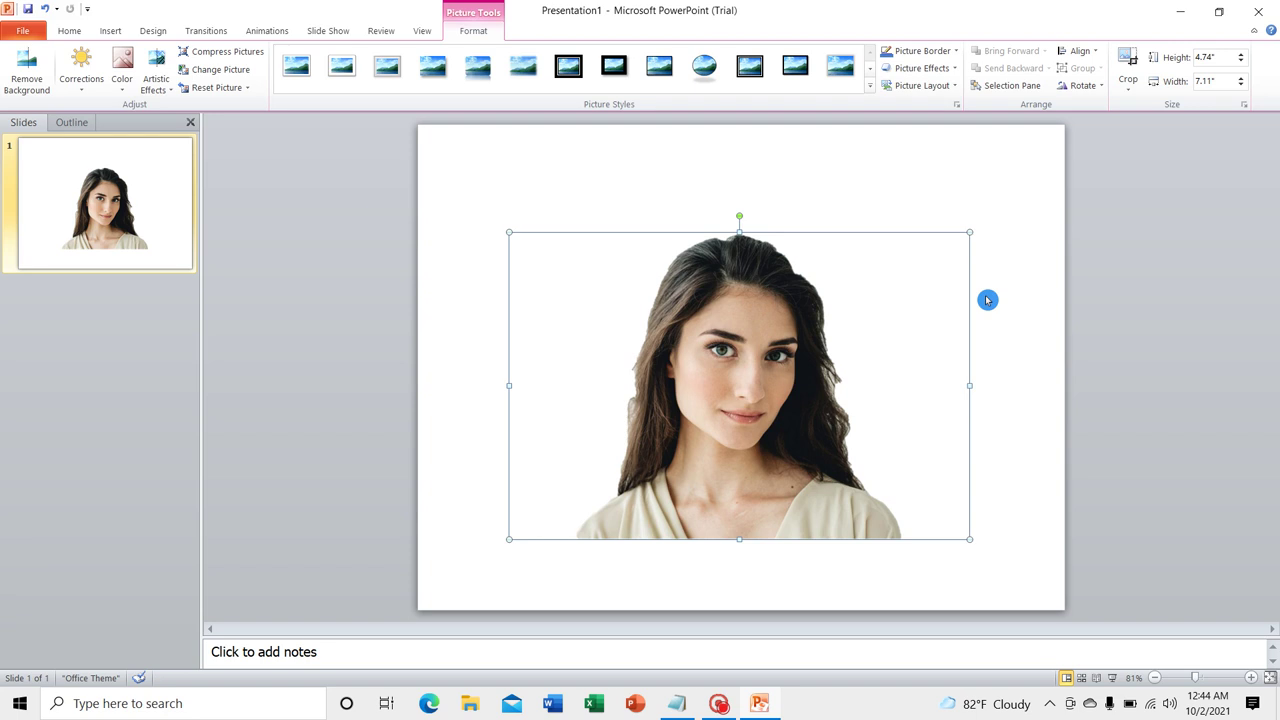
Shrink the cut-out portrait, move it to the slide's left edge, and minimize PowerPoint.
drag(969, 232, 913, 270)
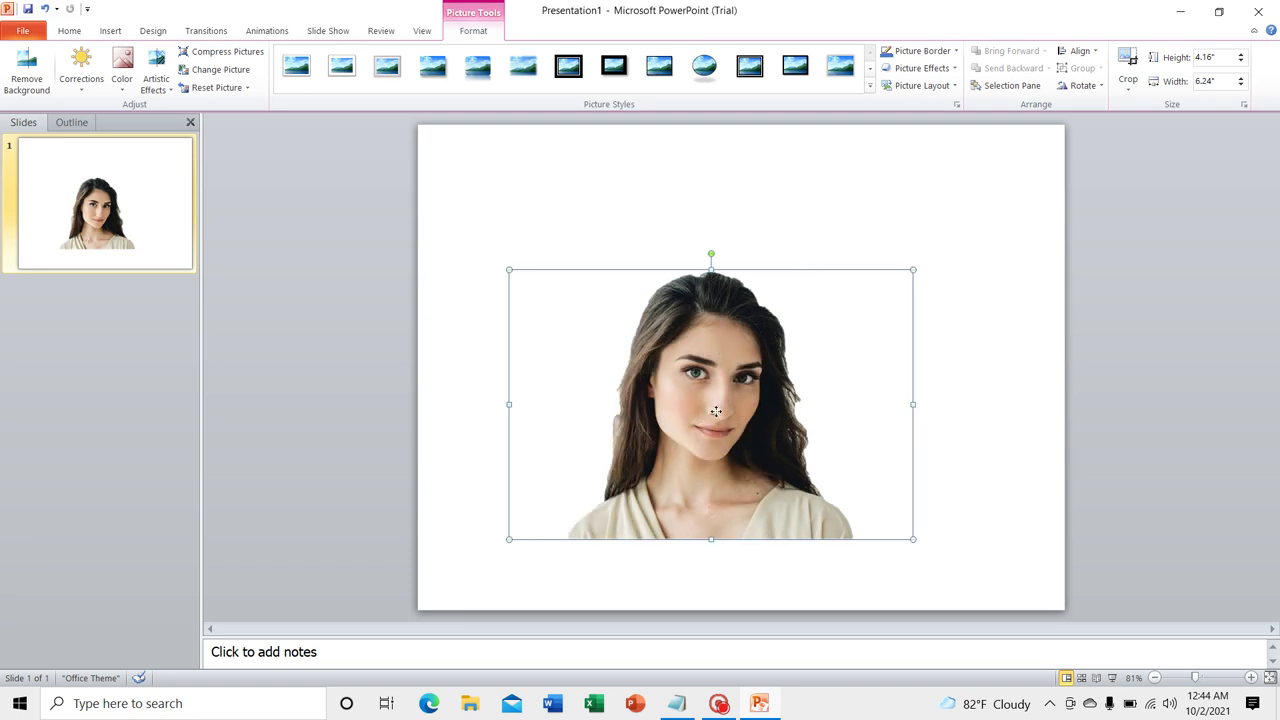
drag(716, 411, 347, 415)
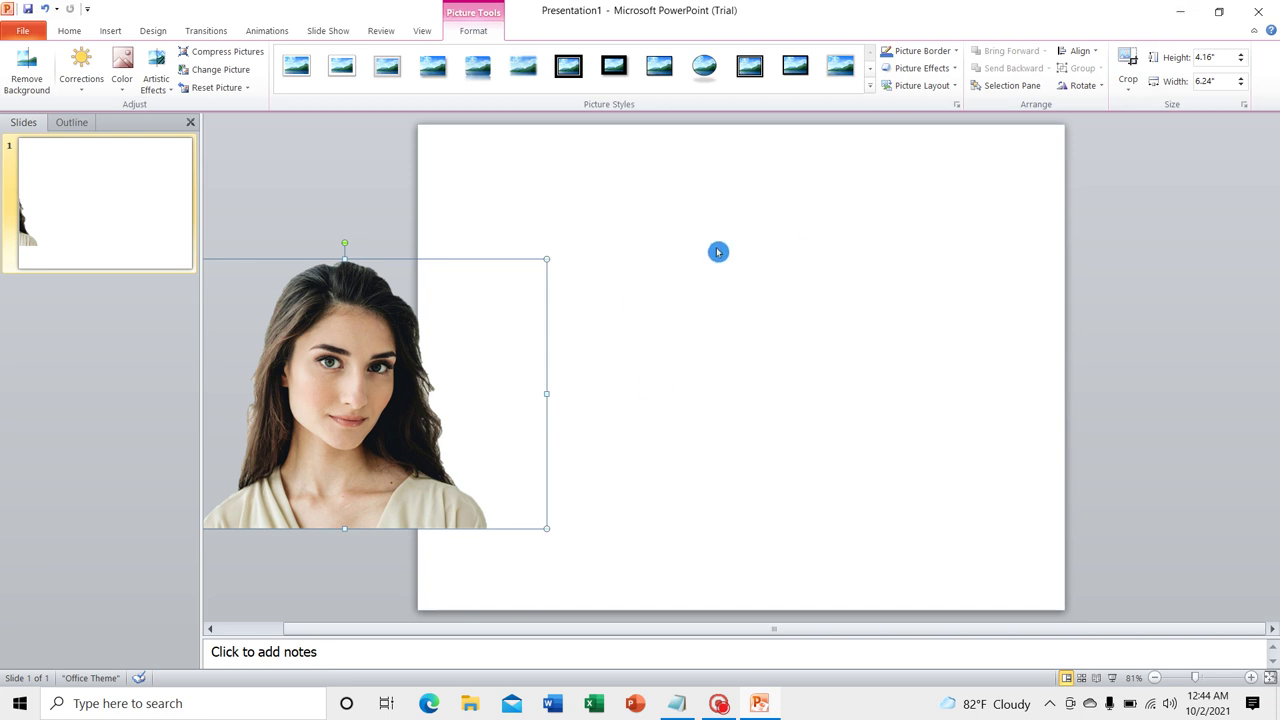
click(1179, 12)
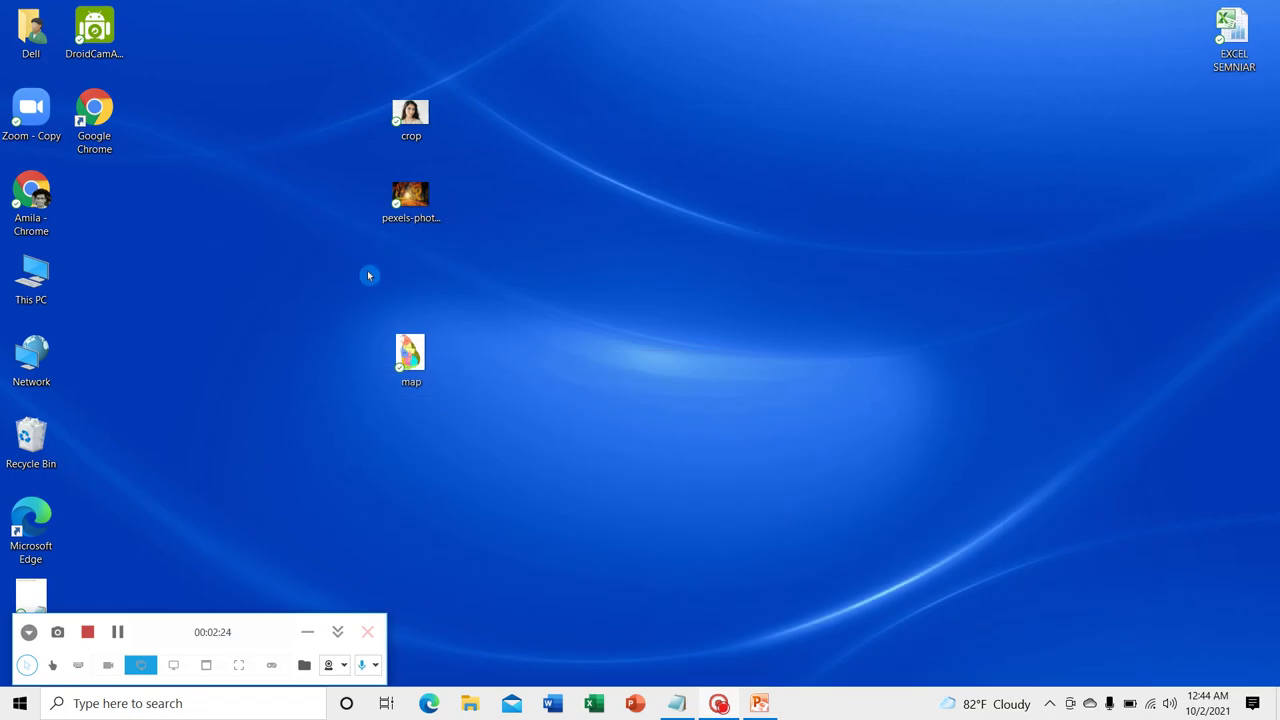
Drag the pexels autumn forest photo from the desktop onto the slide.
mouse_move(400, 211)
mouse_down()
mouse_move(762, 706)
mouse_move(707, 363)
mouse_up()
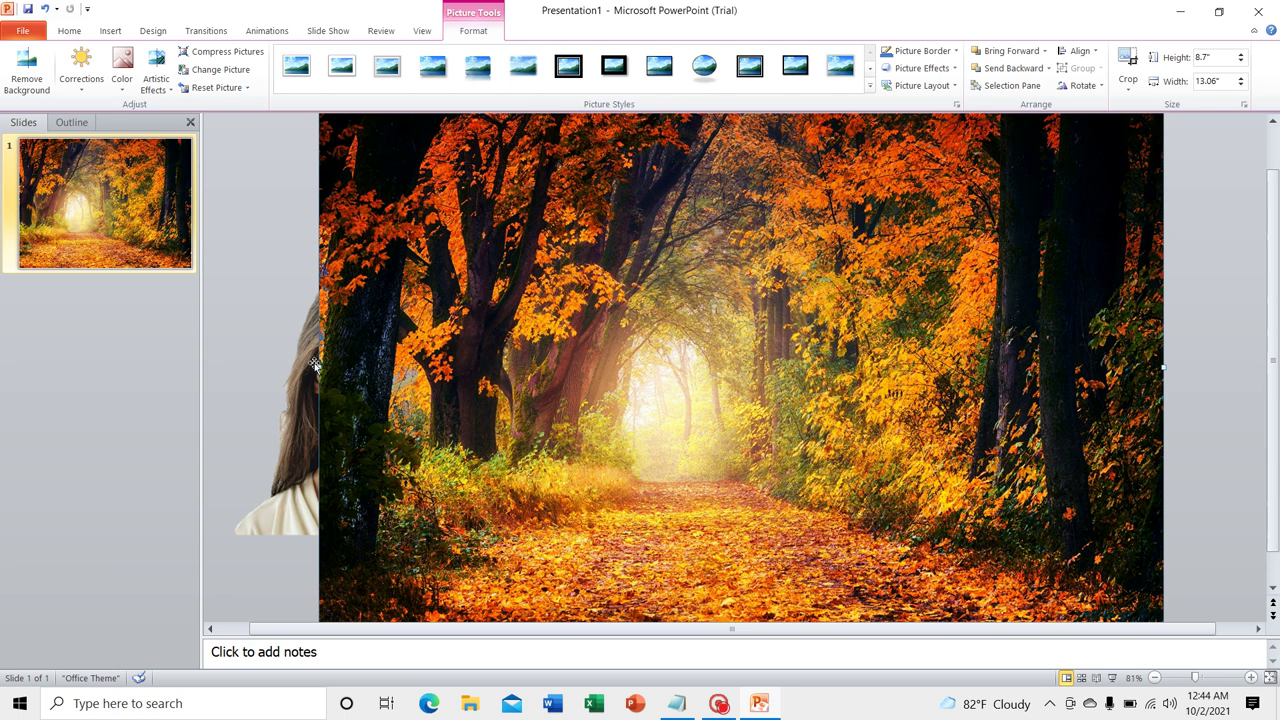
Fit the forest photo to the slide and shift the portrait right and down behind it.
drag(316, 367, 354, 367)
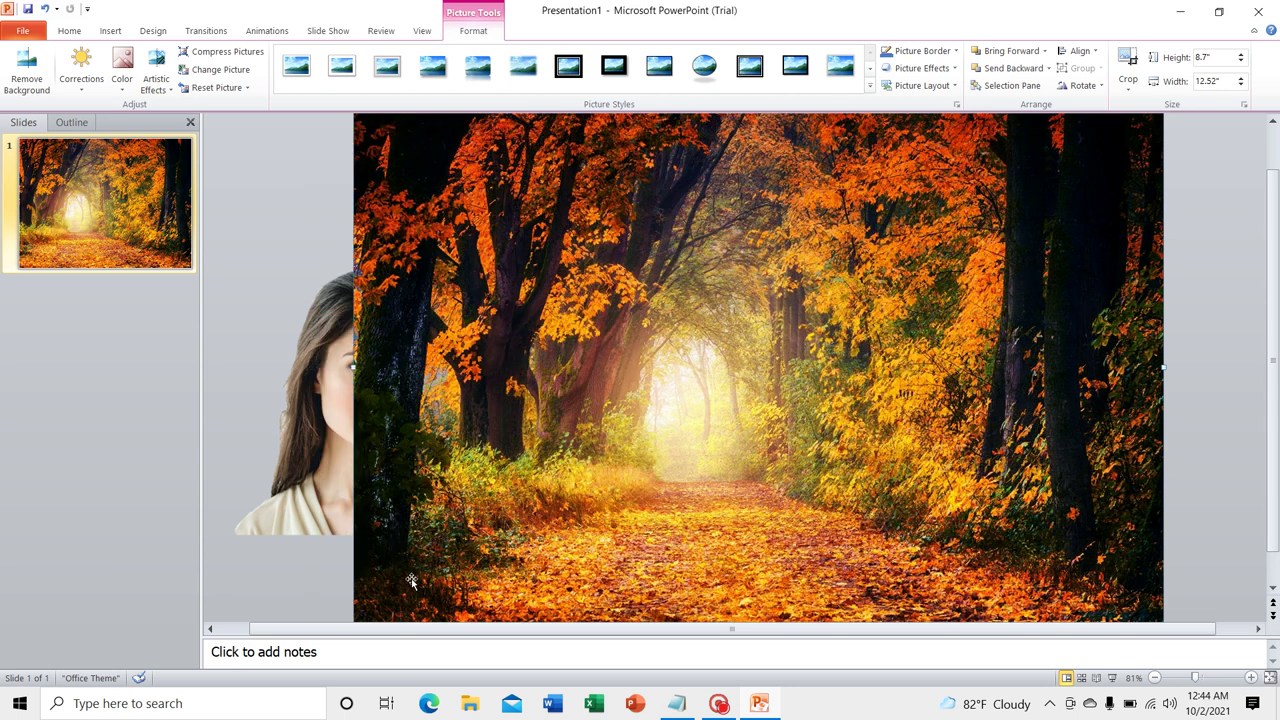
scroll(557, 517, down, 1)
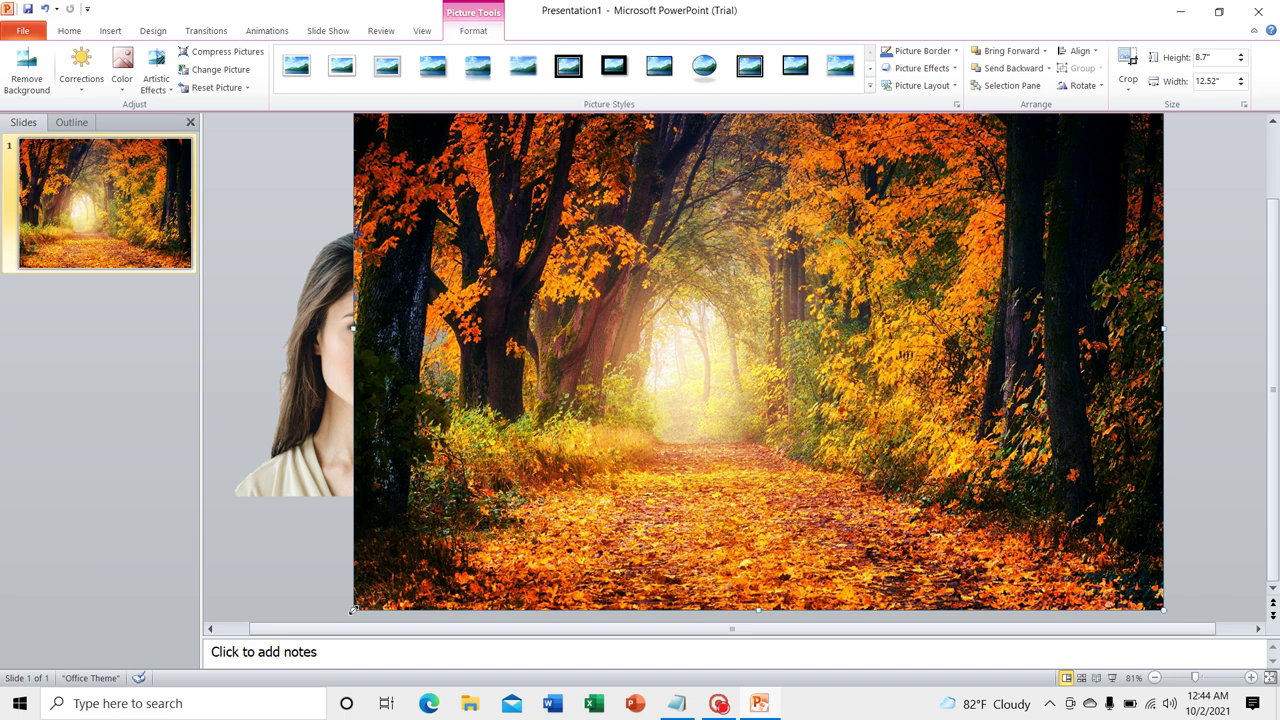
drag(387, 575, 446, 534)
scroll(627, 405, up, 1)
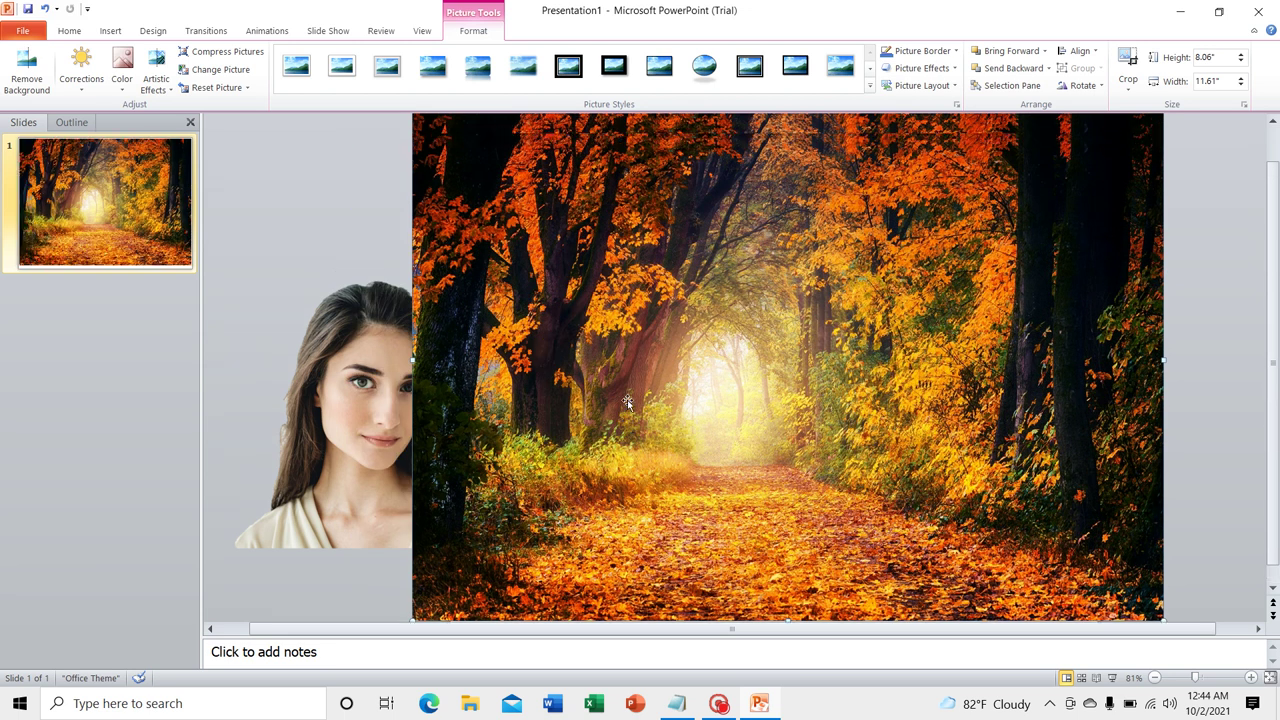
drag(651, 401, 630, 410)
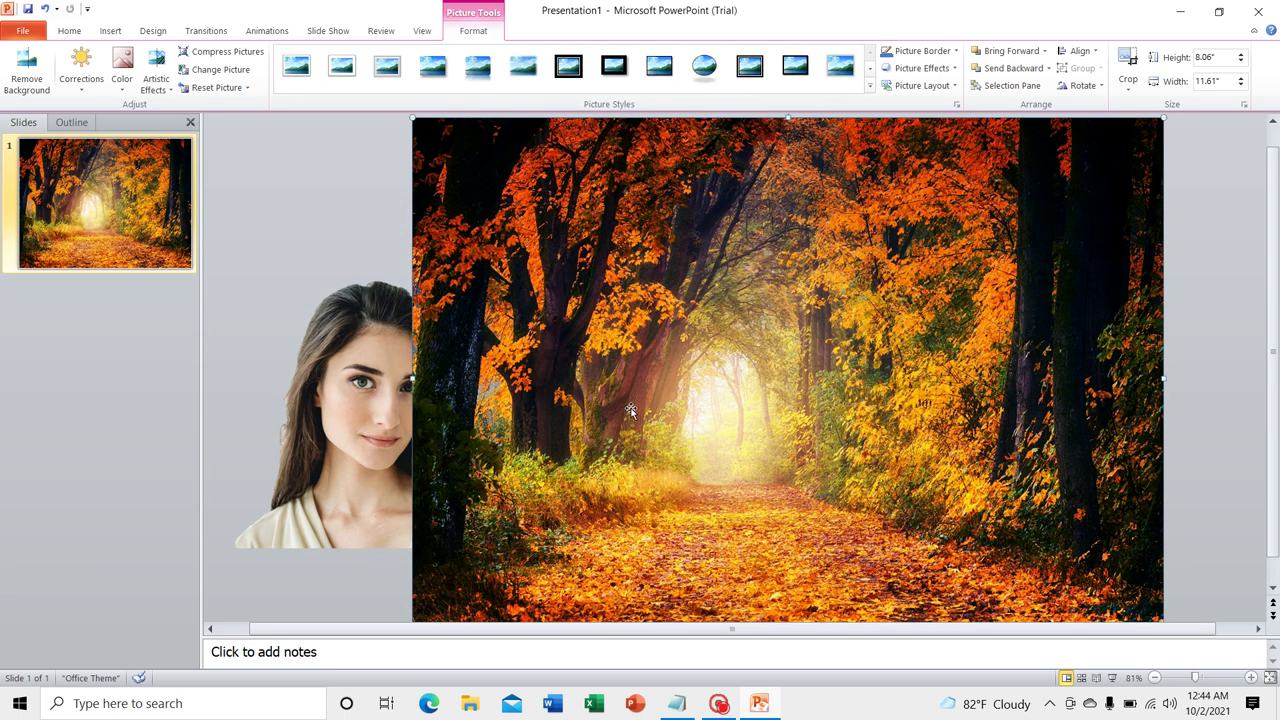
click(357, 389)
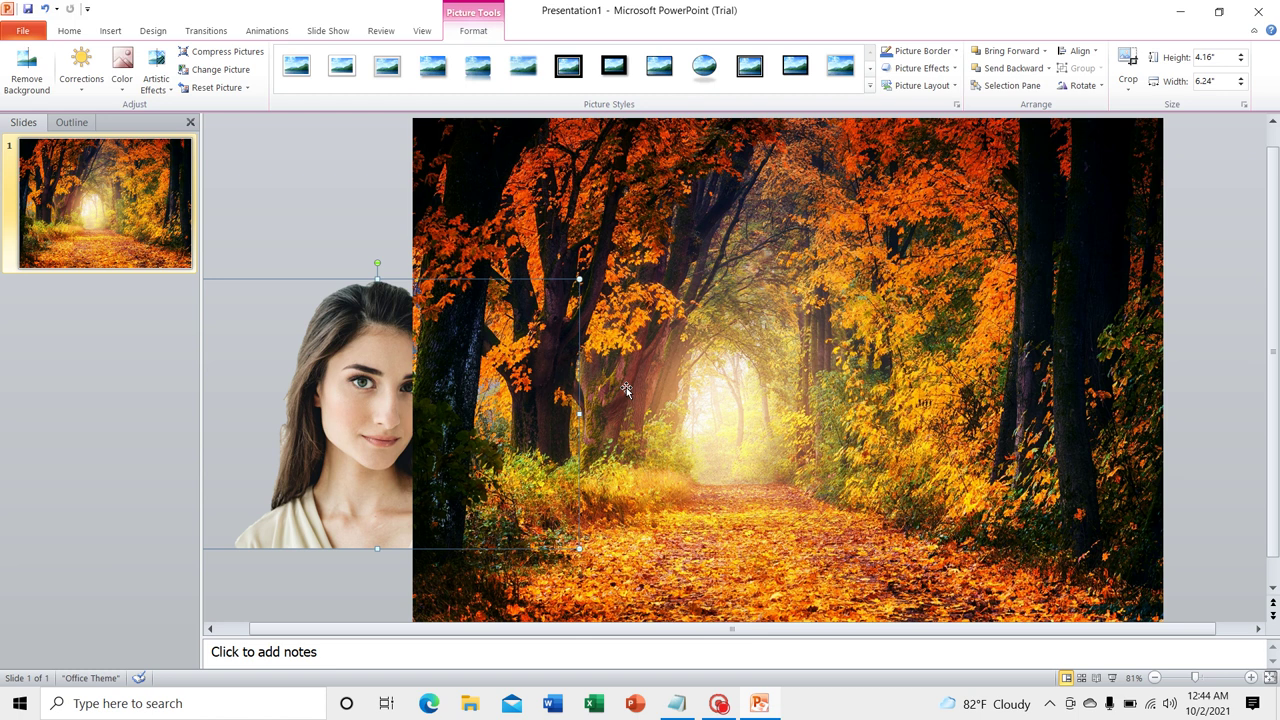
drag(370, 388, 415, 405)
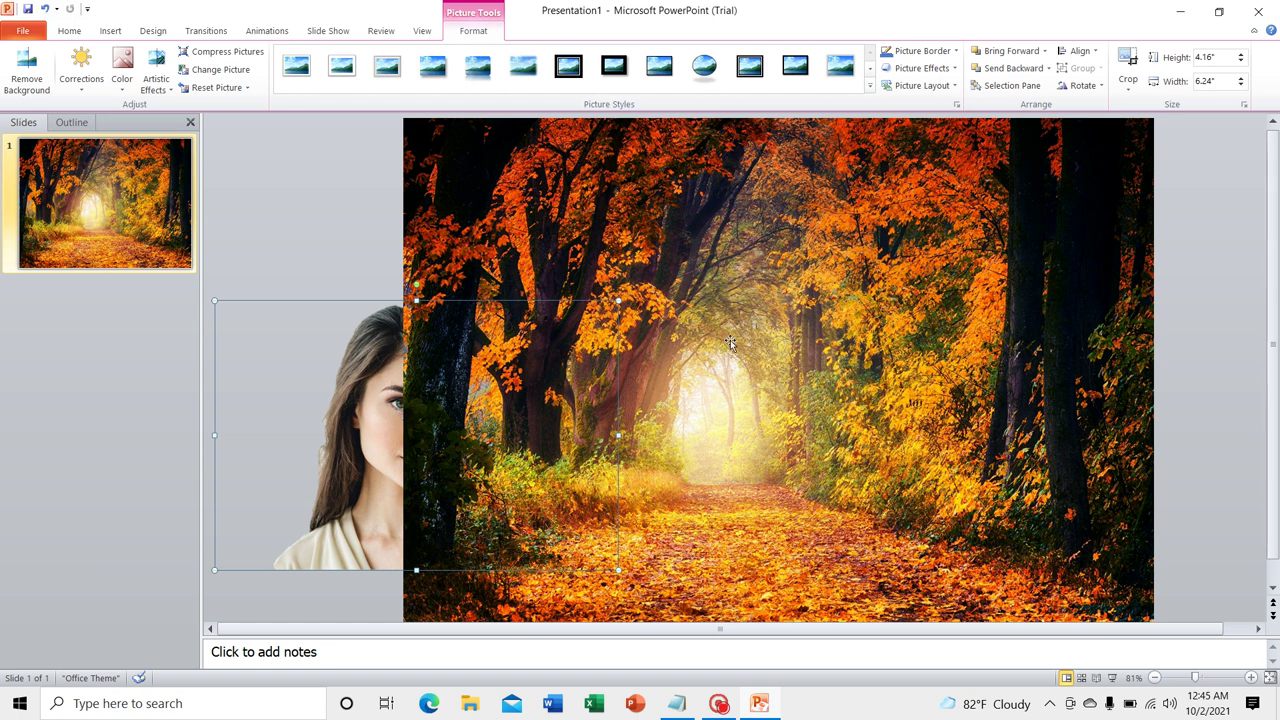
Bring the portrait in front of the forest photo and move it to the bottom centre.
right_click(377, 362)
mouse_move(420, 480)
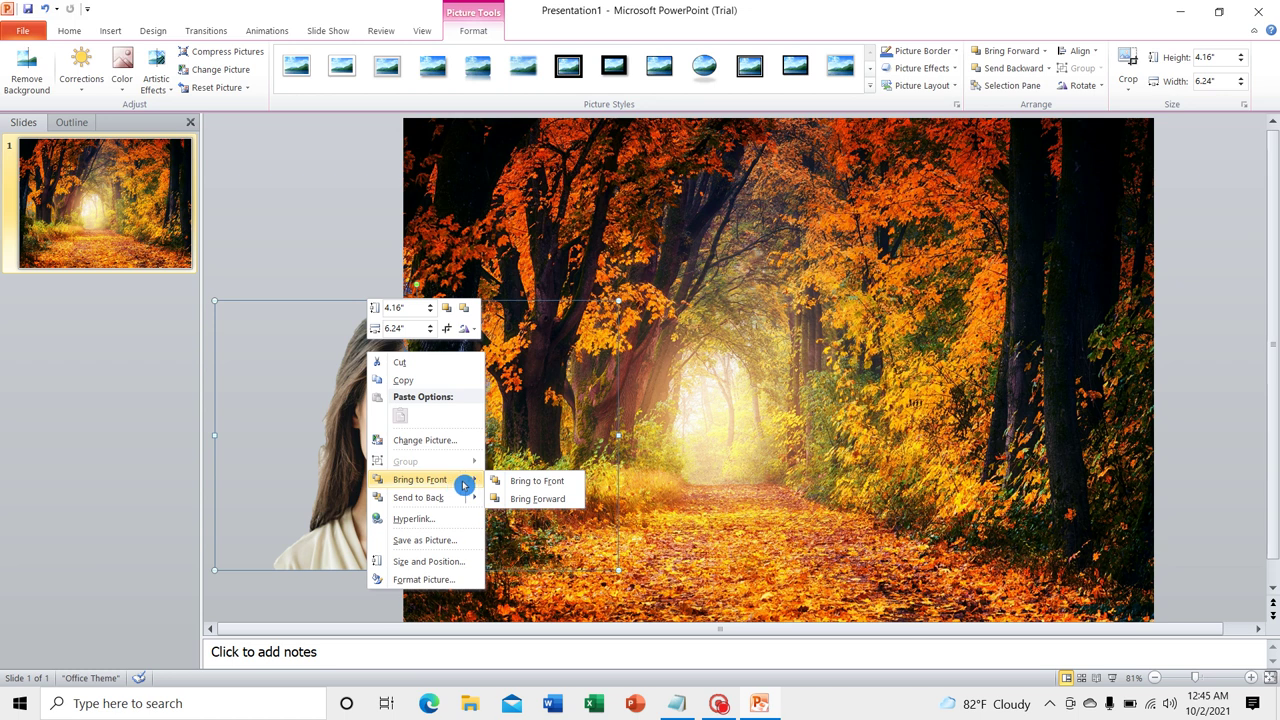
click(555, 487)
mouse_move(416, 462)
mouse_down()
mouse_move(715, 500)
mouse_move(745, 479)
mouse_up()
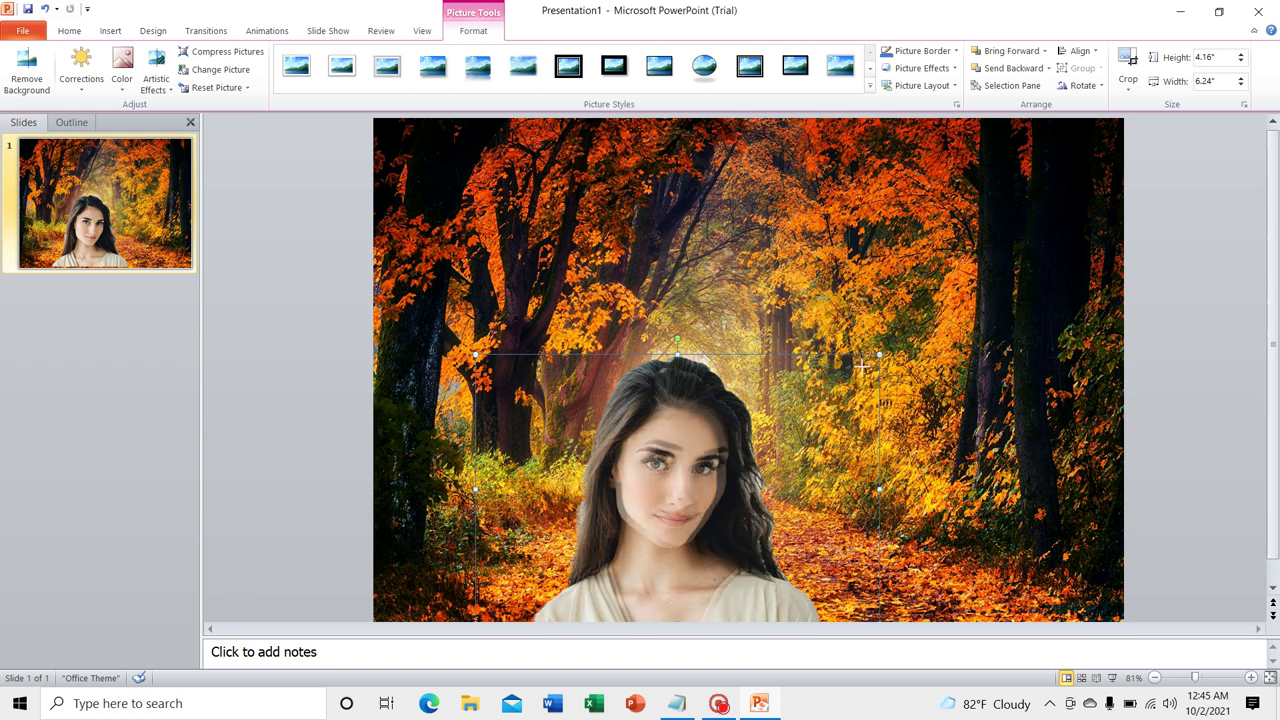
Resize the portrait to about 4.17 by 6.25 inches at the slide's bottom.
drag(878, 354, 737, 422)
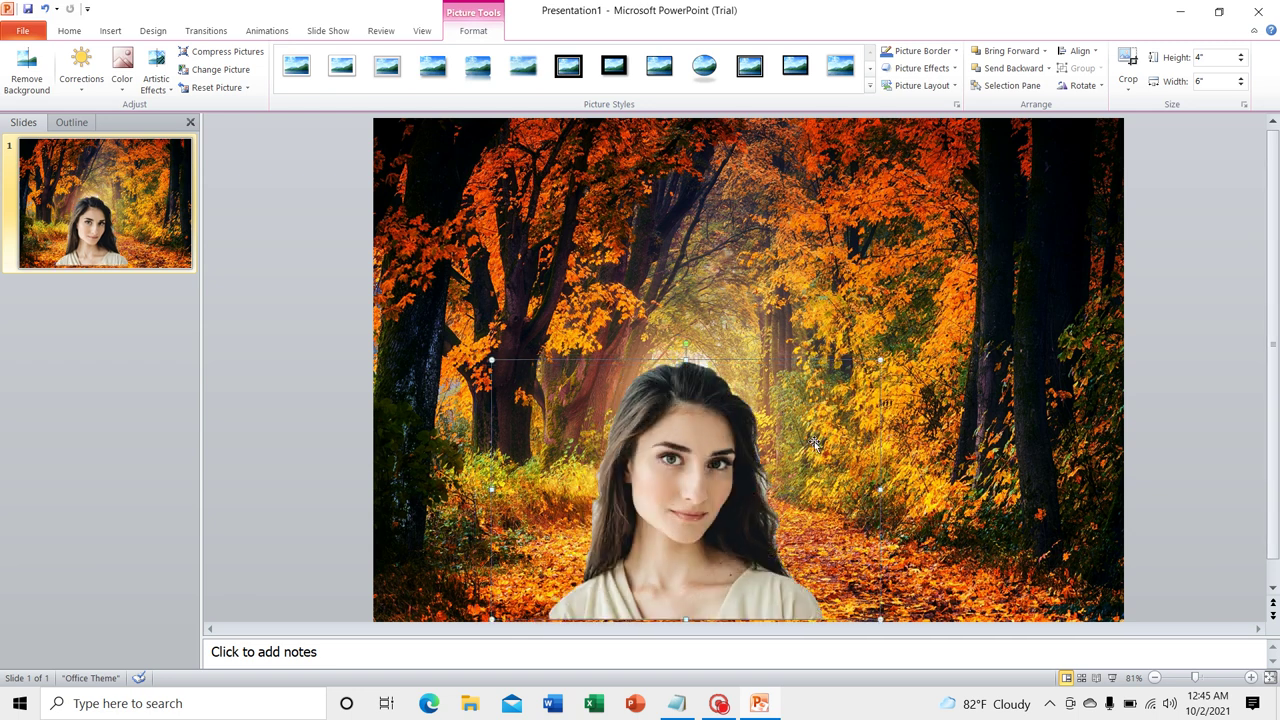
drag(880, 362, 892, 361)
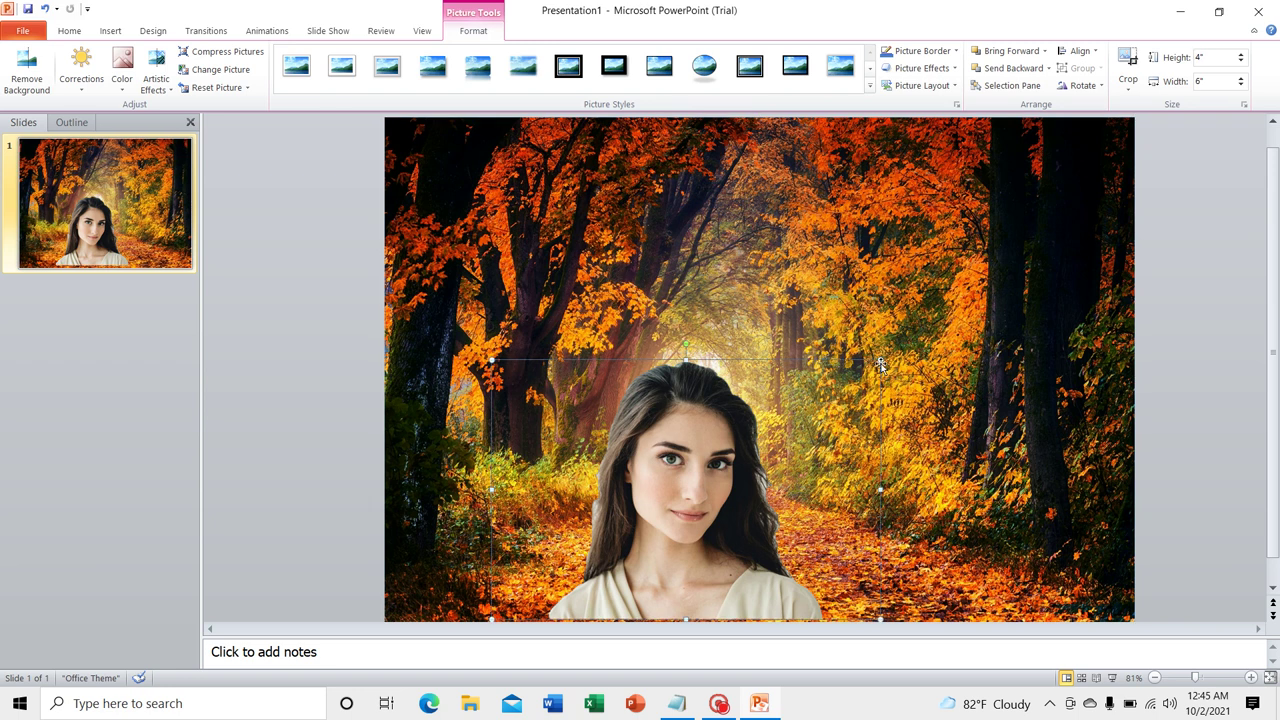
drag(879, 360, 891, 353)
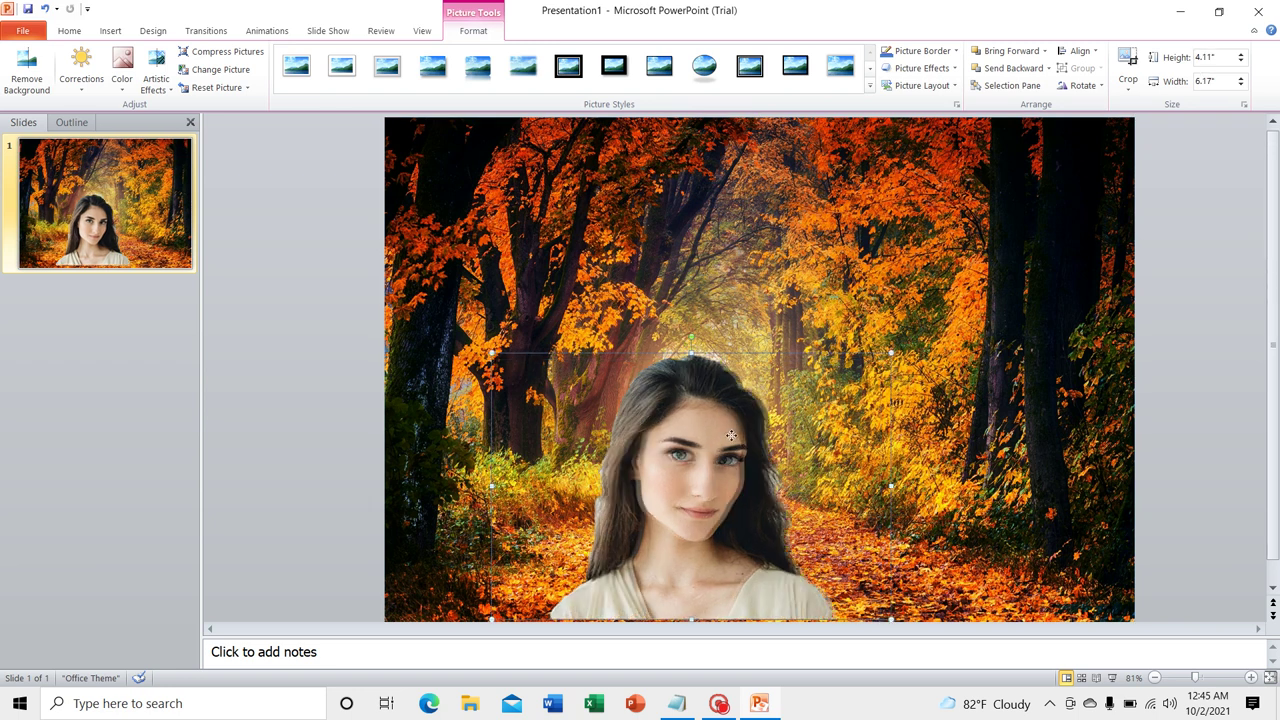
drag(733, 437, 732, 436)
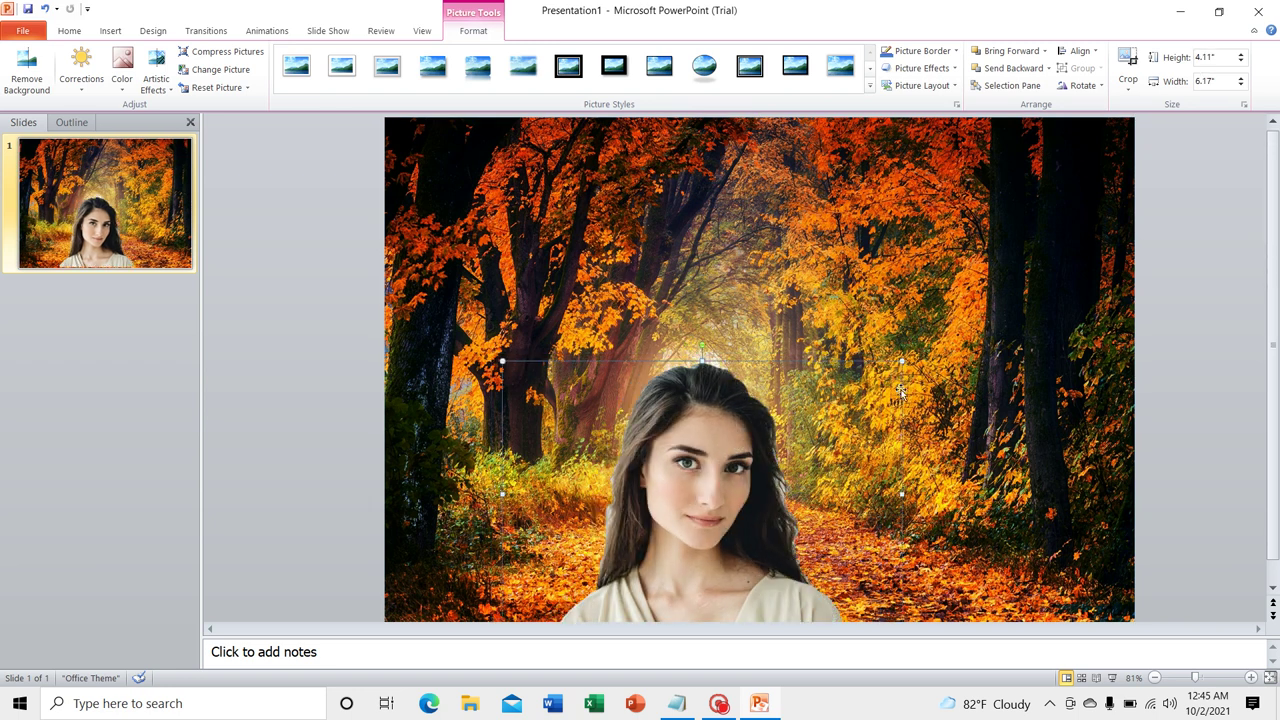
drag(901, 362, 906, 356)
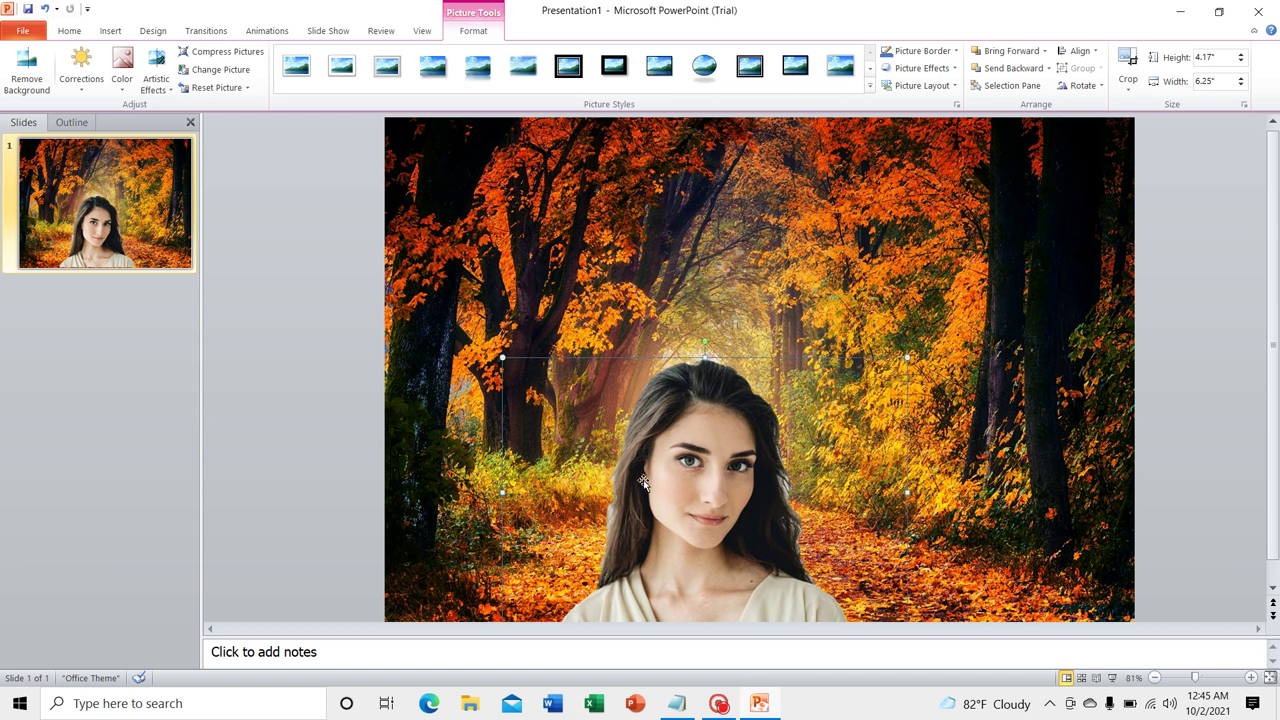
Apply the Saturation: 300% colour setting to the cut-out portrait.
click(124, 93)
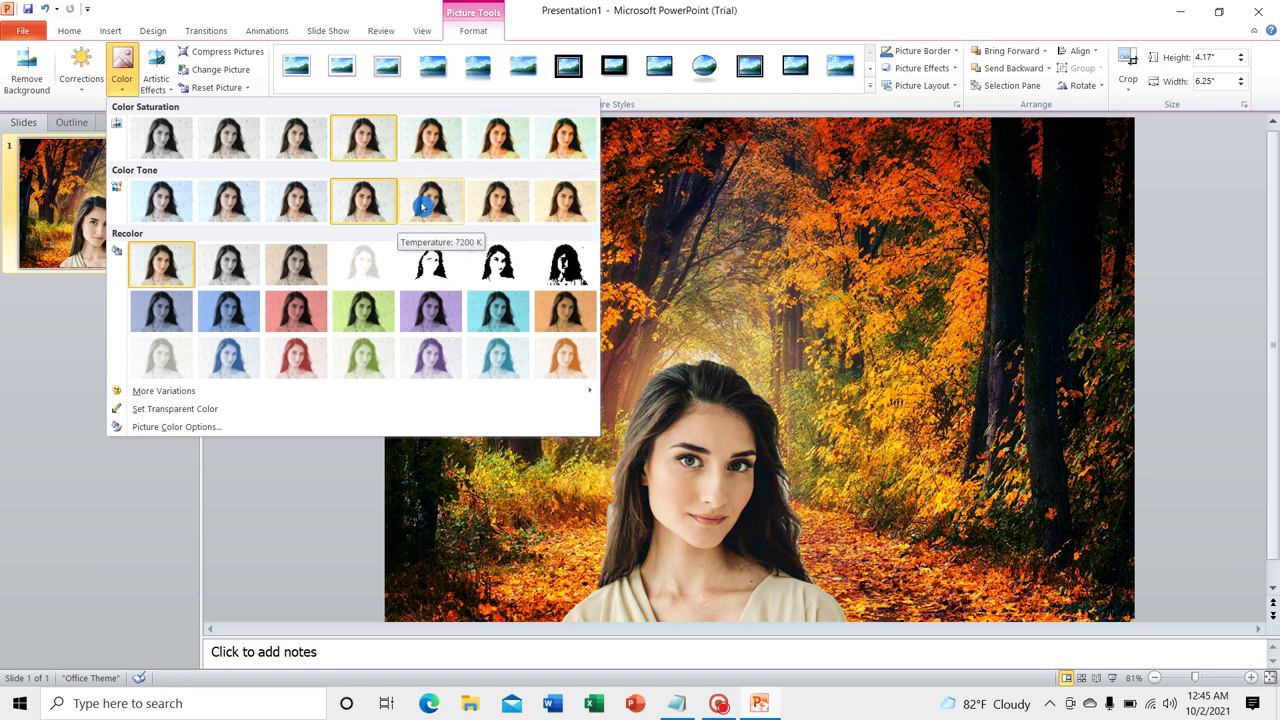
click(500, 147)
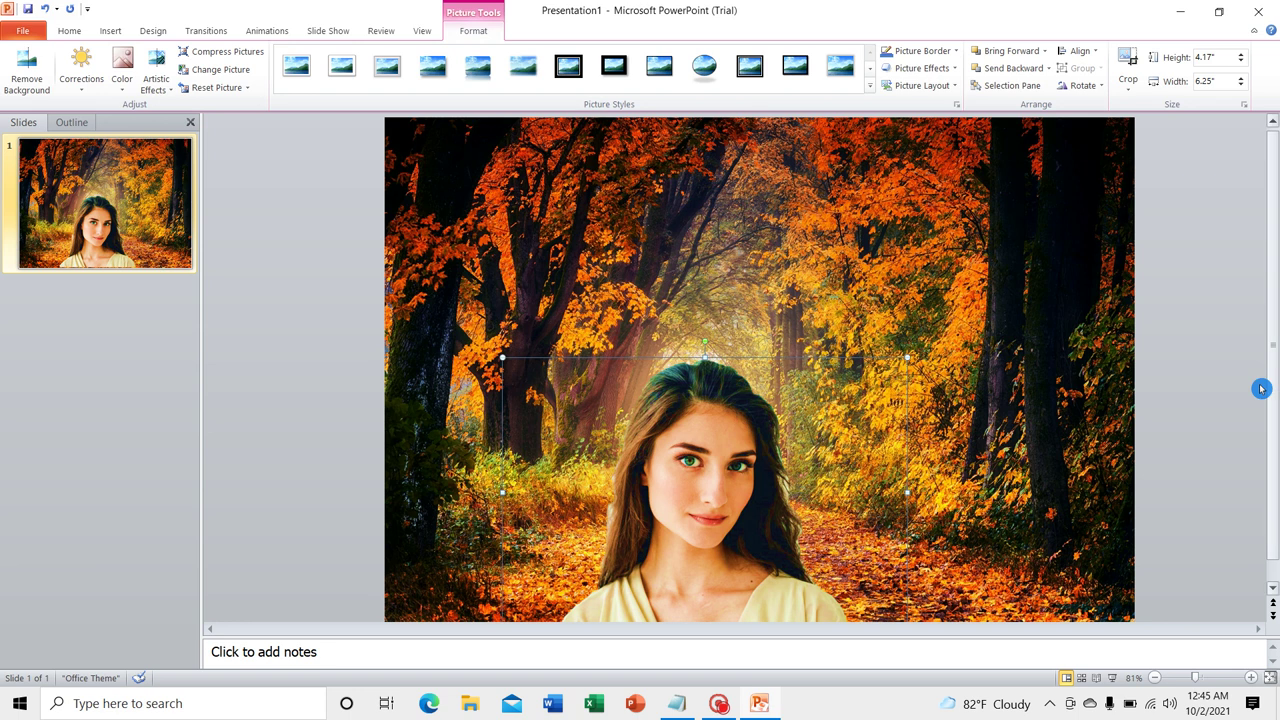
click(1131, 362)
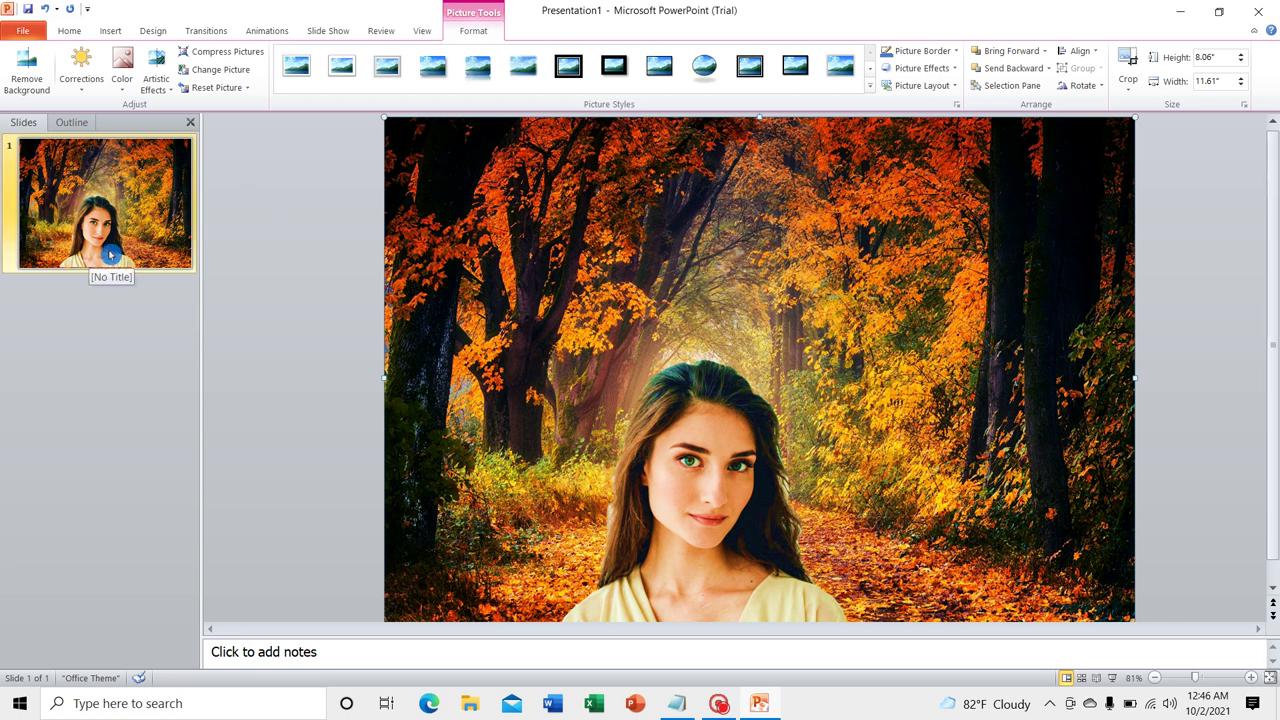
Duplicate slide 1 and then slide 2, giving three copies of the portrait slide.
right_click(108, 181)
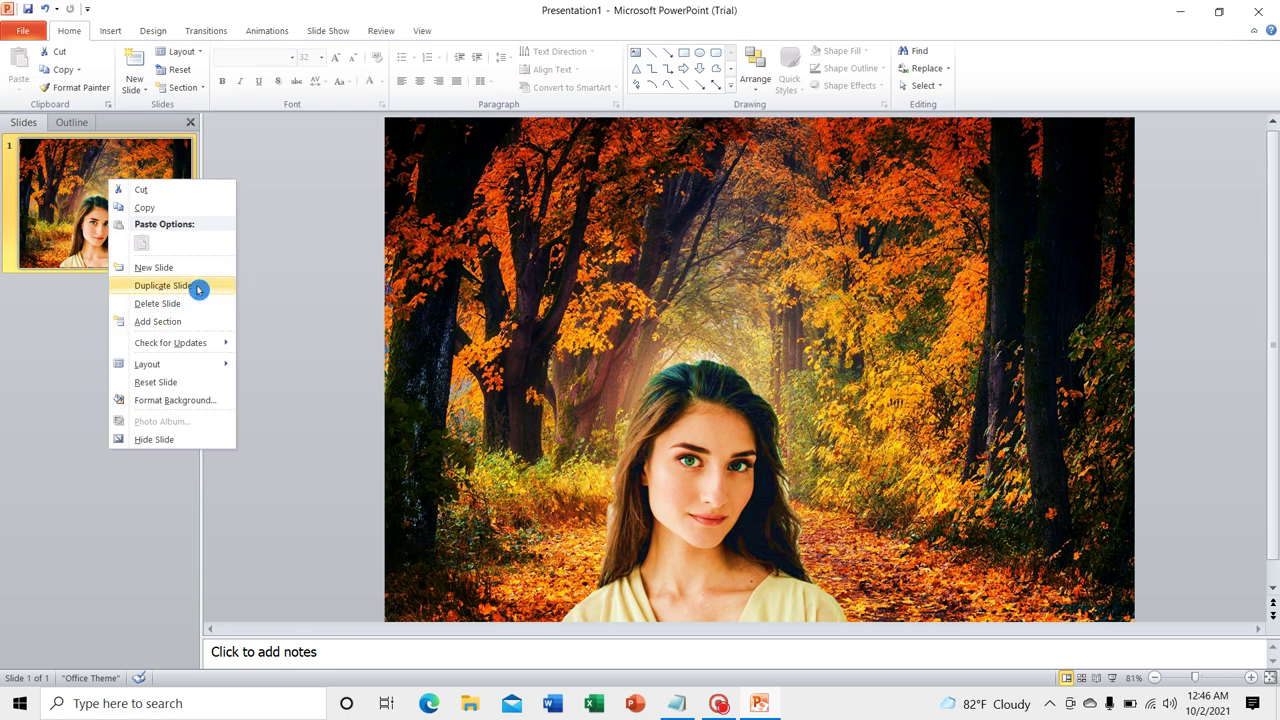
click(165, 286)
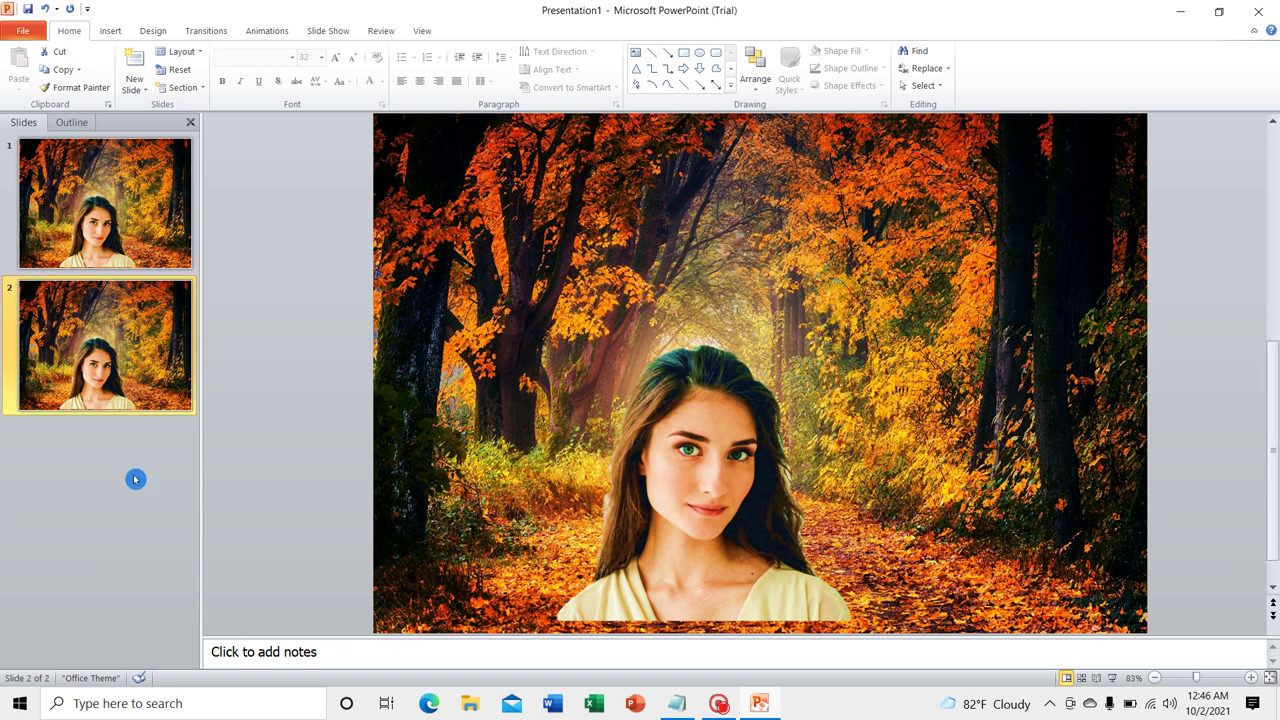
right_click(126, 330)
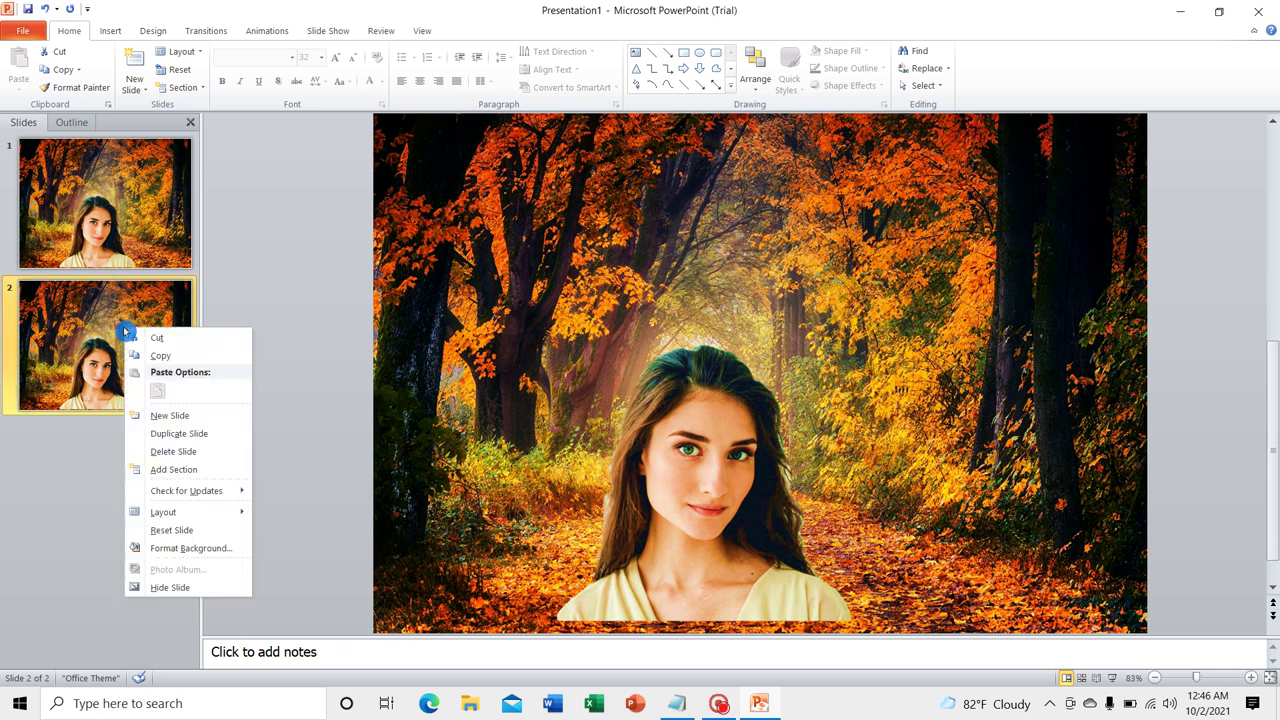
click(185, 433)
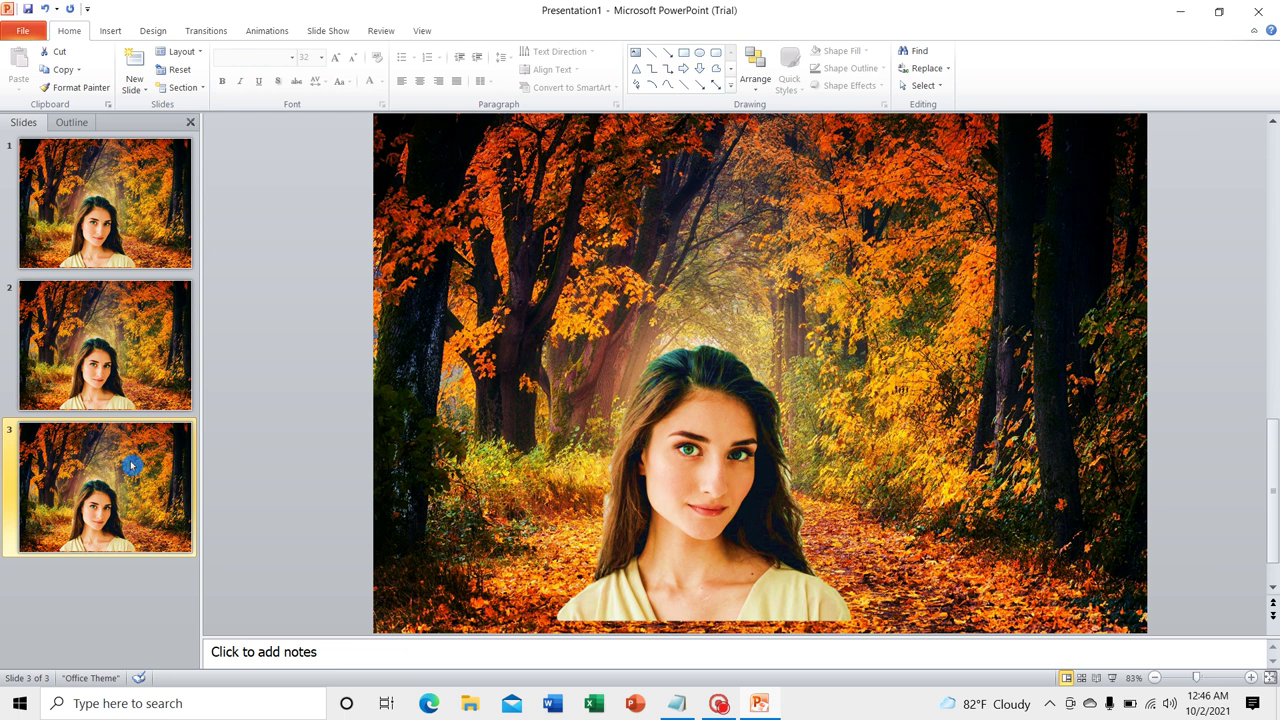
Delete slide 3 and insert a new blank slide after slide 2 with Ctrl+M.
right_click(129, 462)
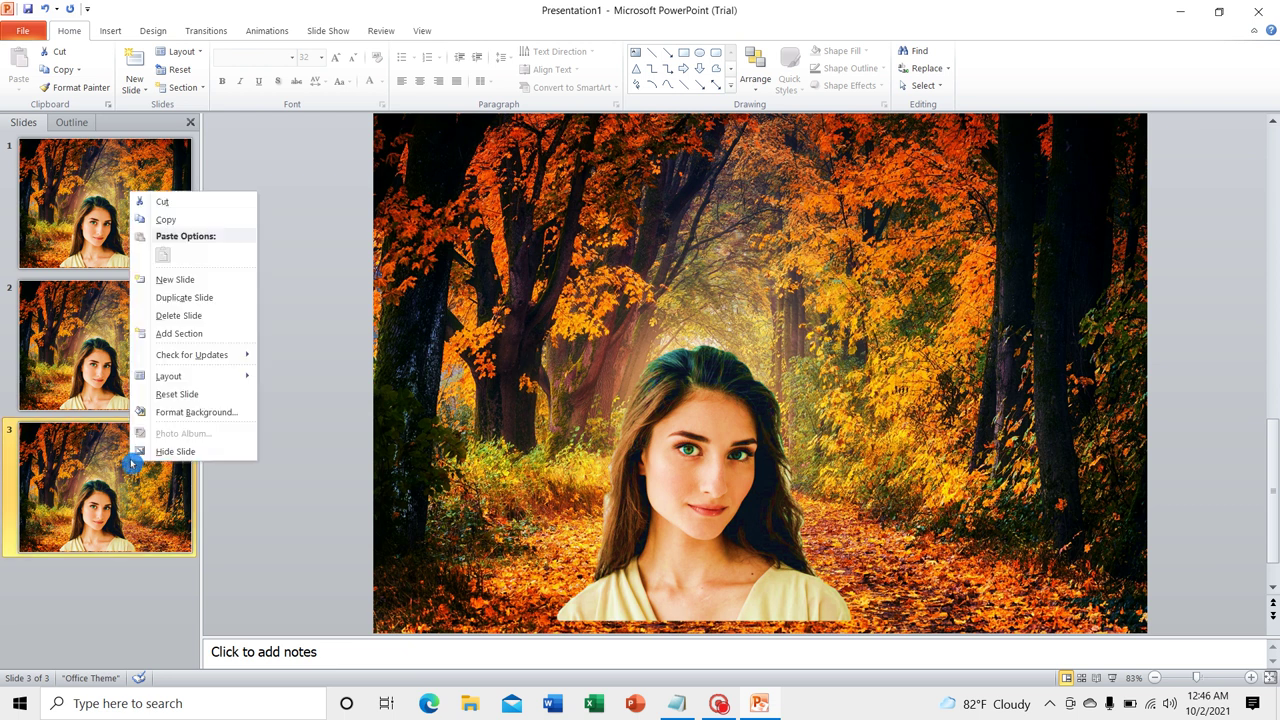
click(199, 314)
click(177, 486)
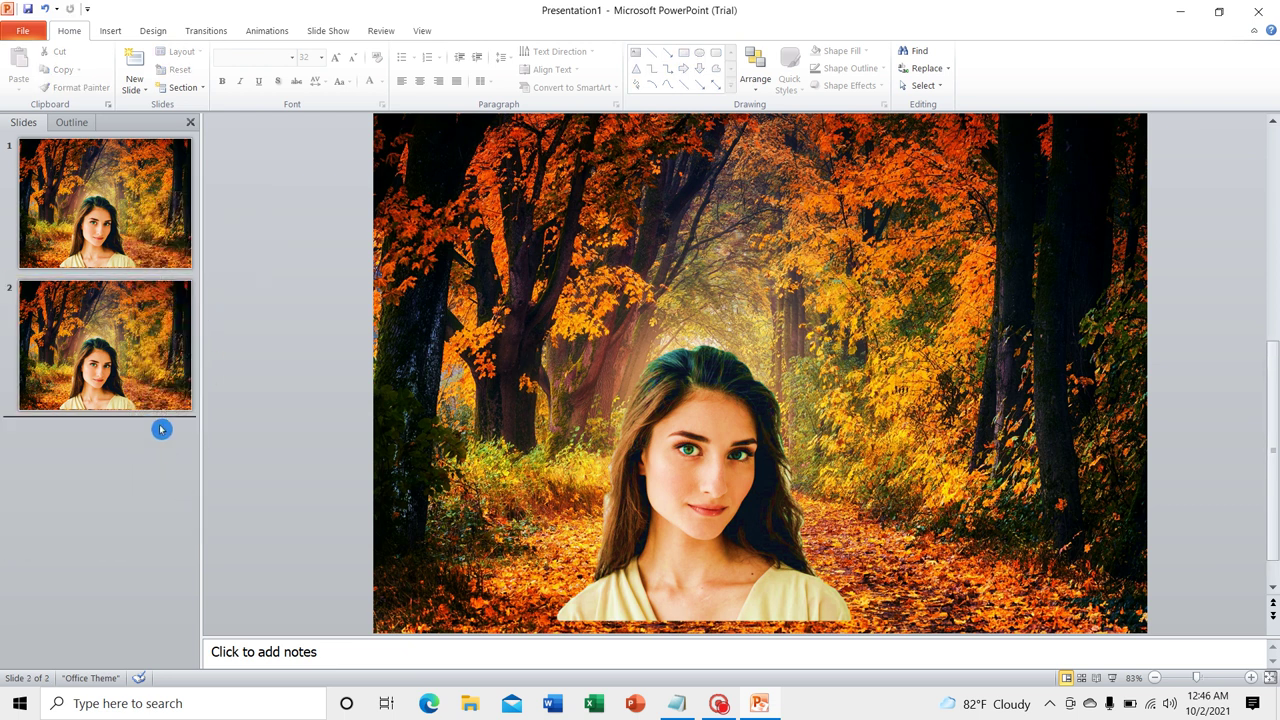
click(127, 357)
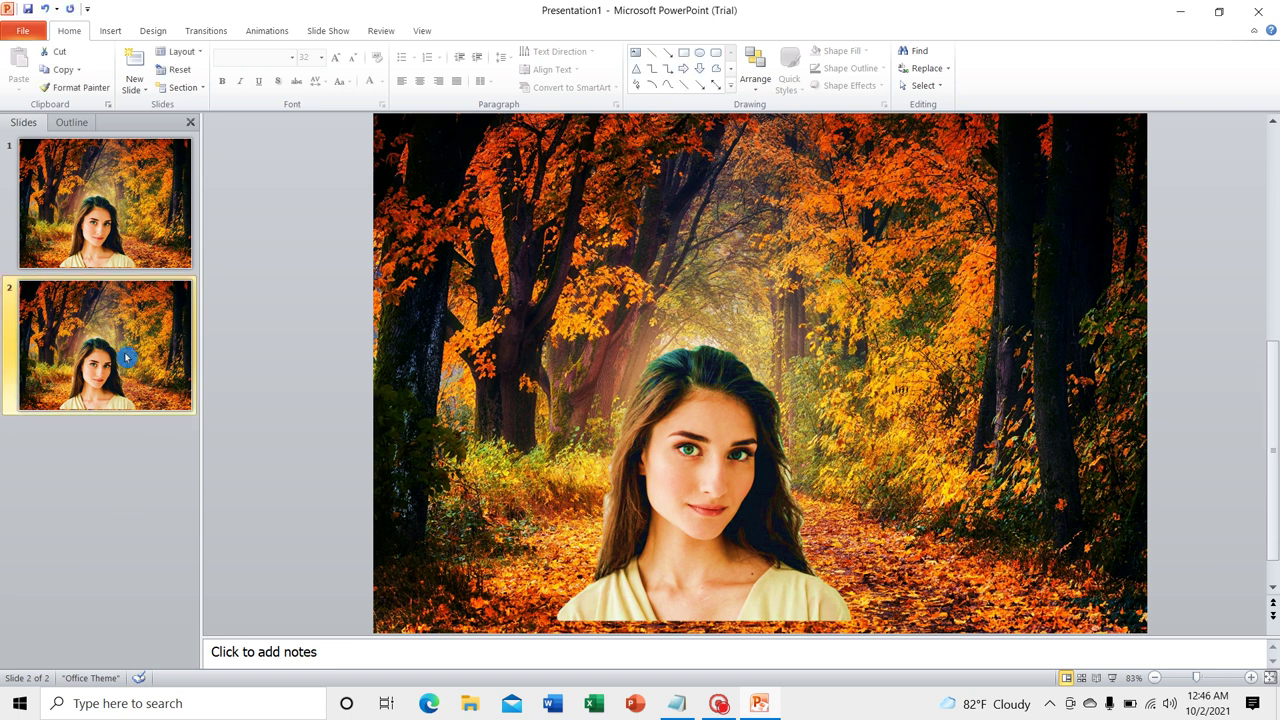
key(ctrl+m)
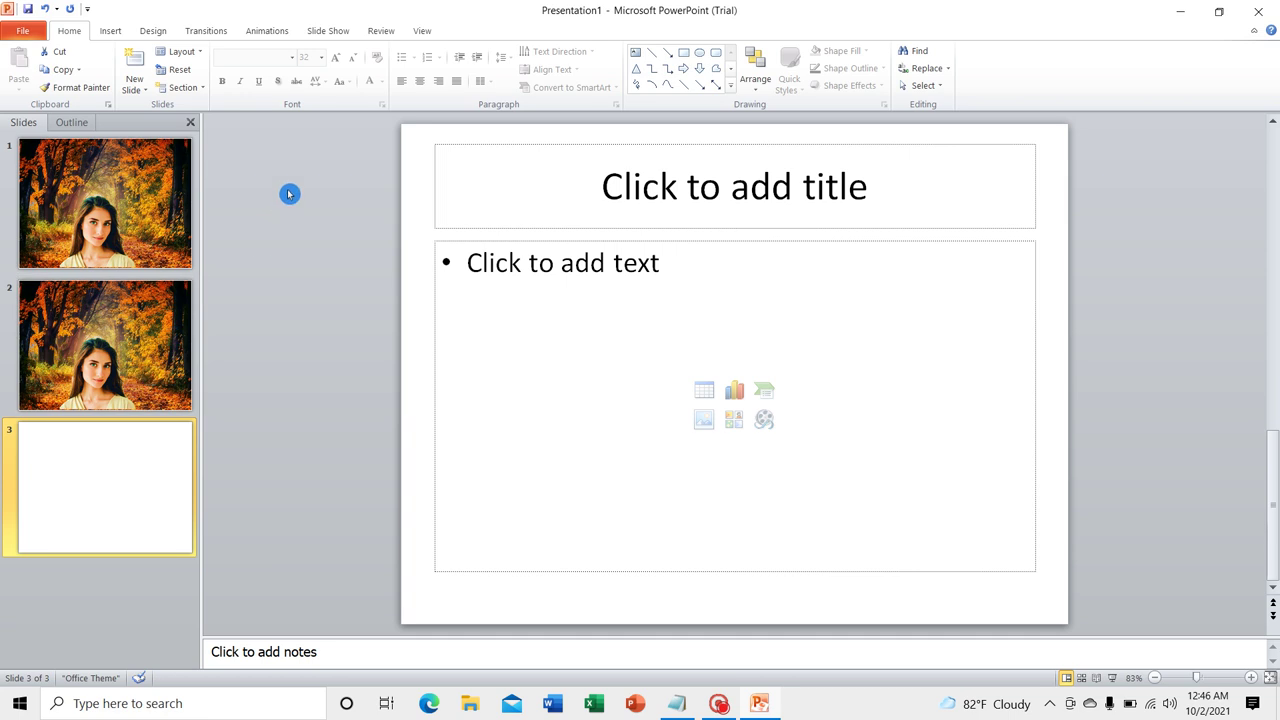
click(162, 228)
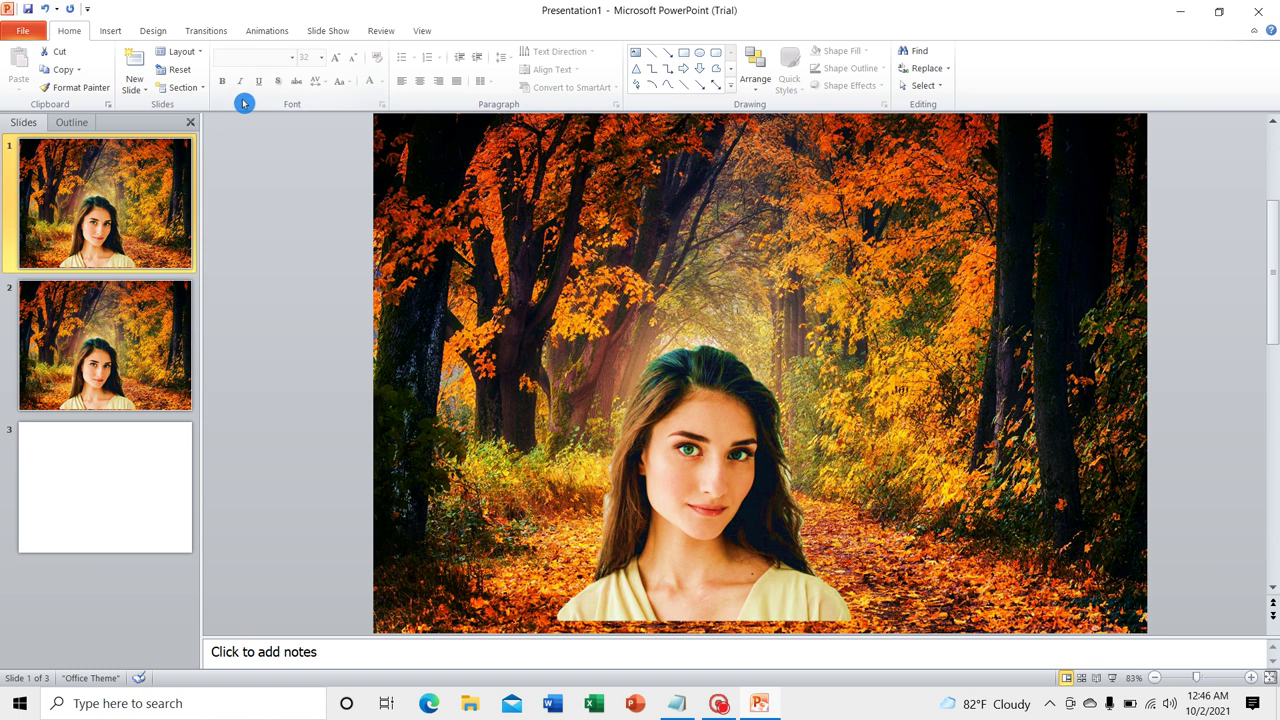
Run the slide show From Beginning, starting with the portrait-over-forest slide.
click(376, 36)
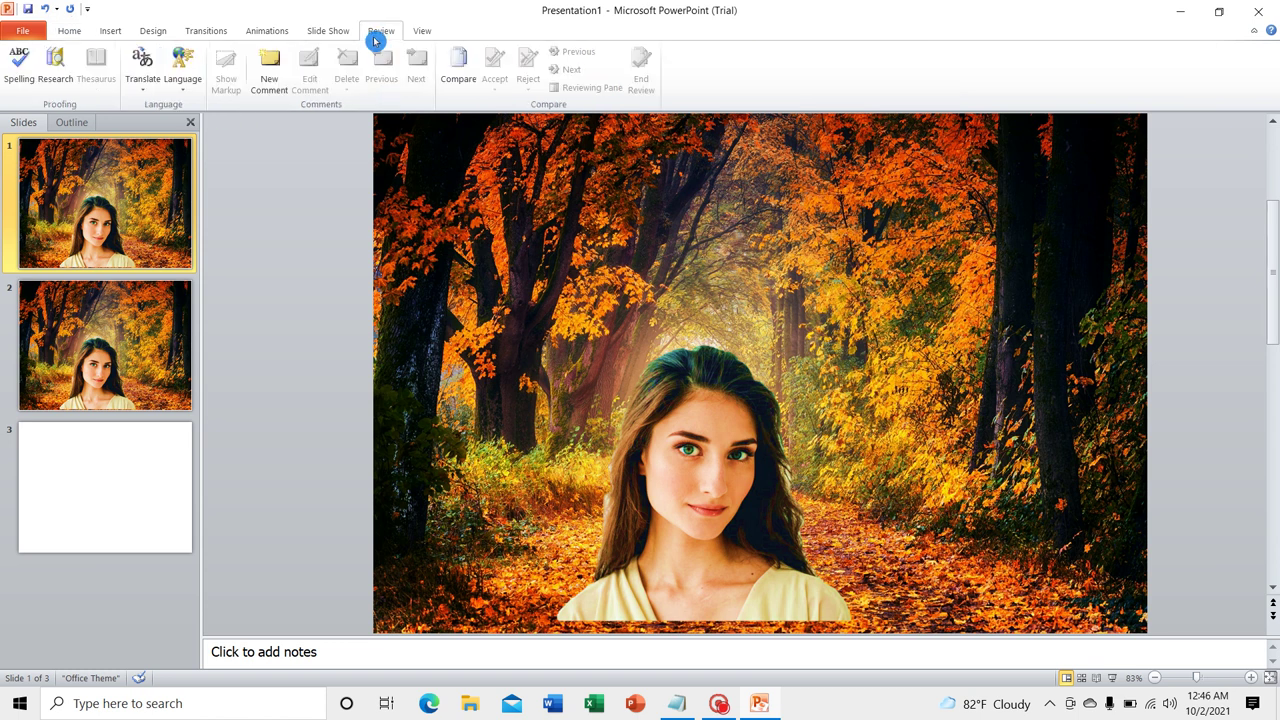
click(340, 33)
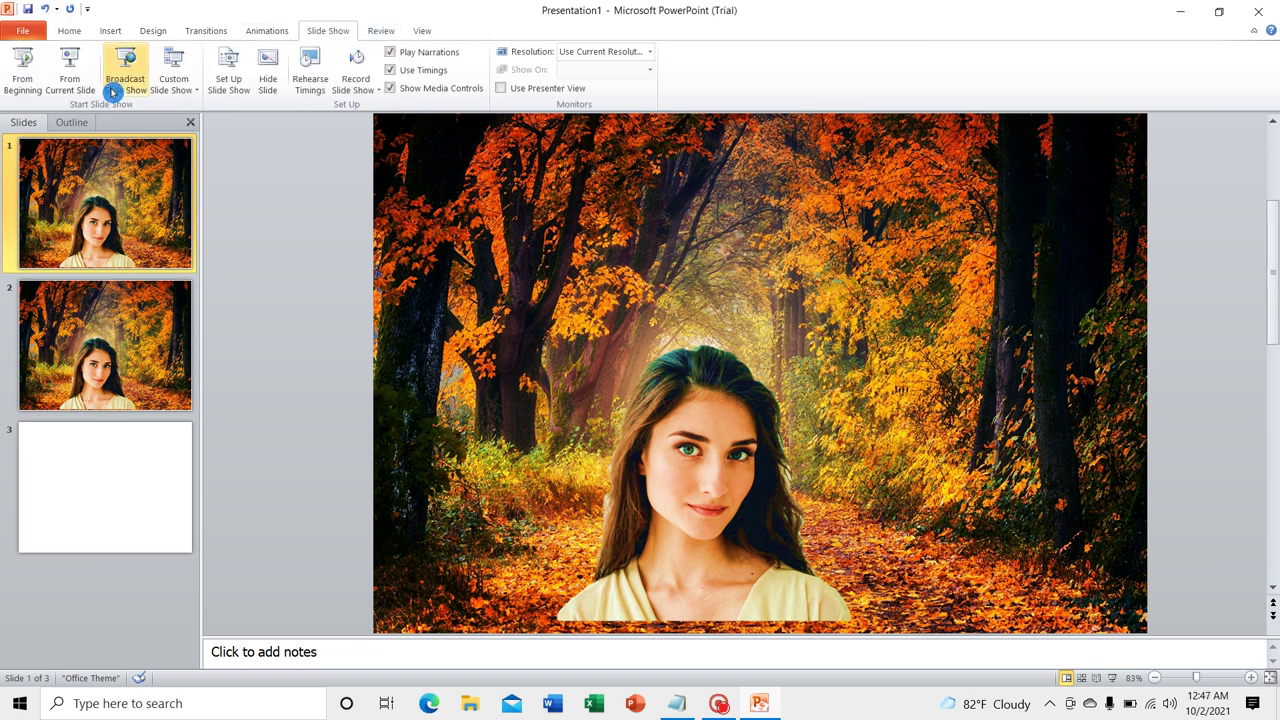
click(26, 66)
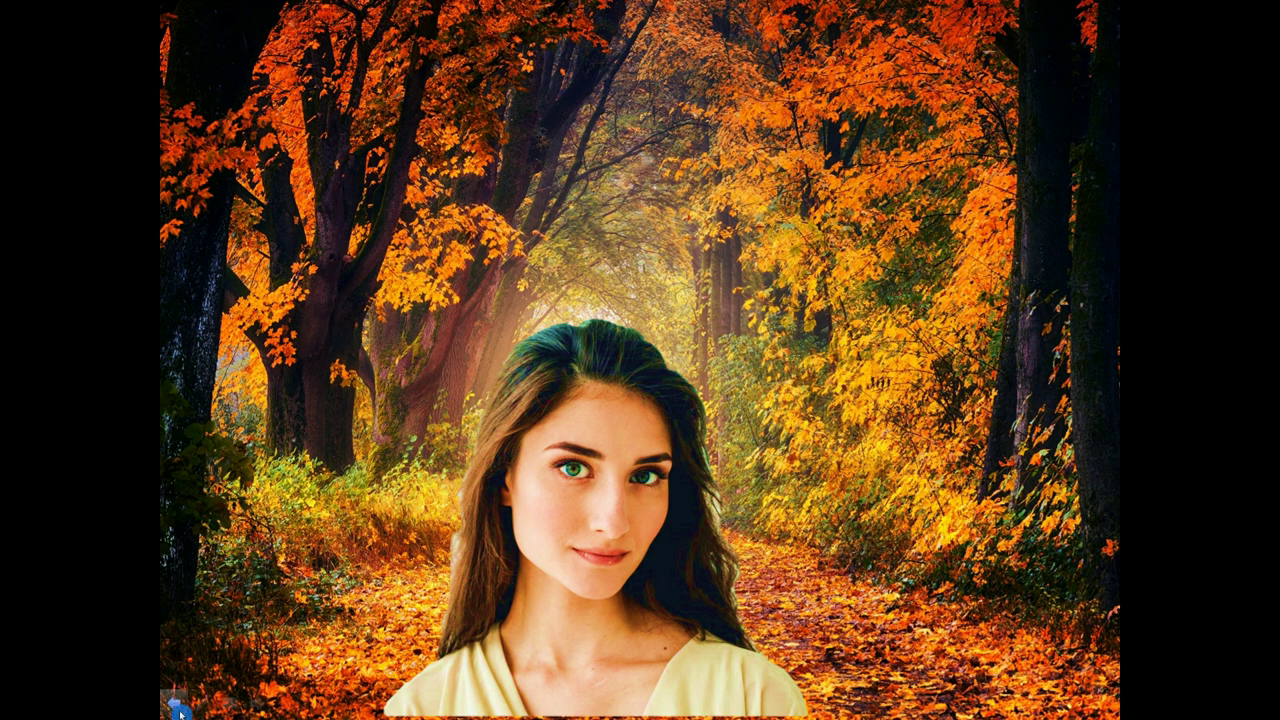
mouse_move(203, 707)
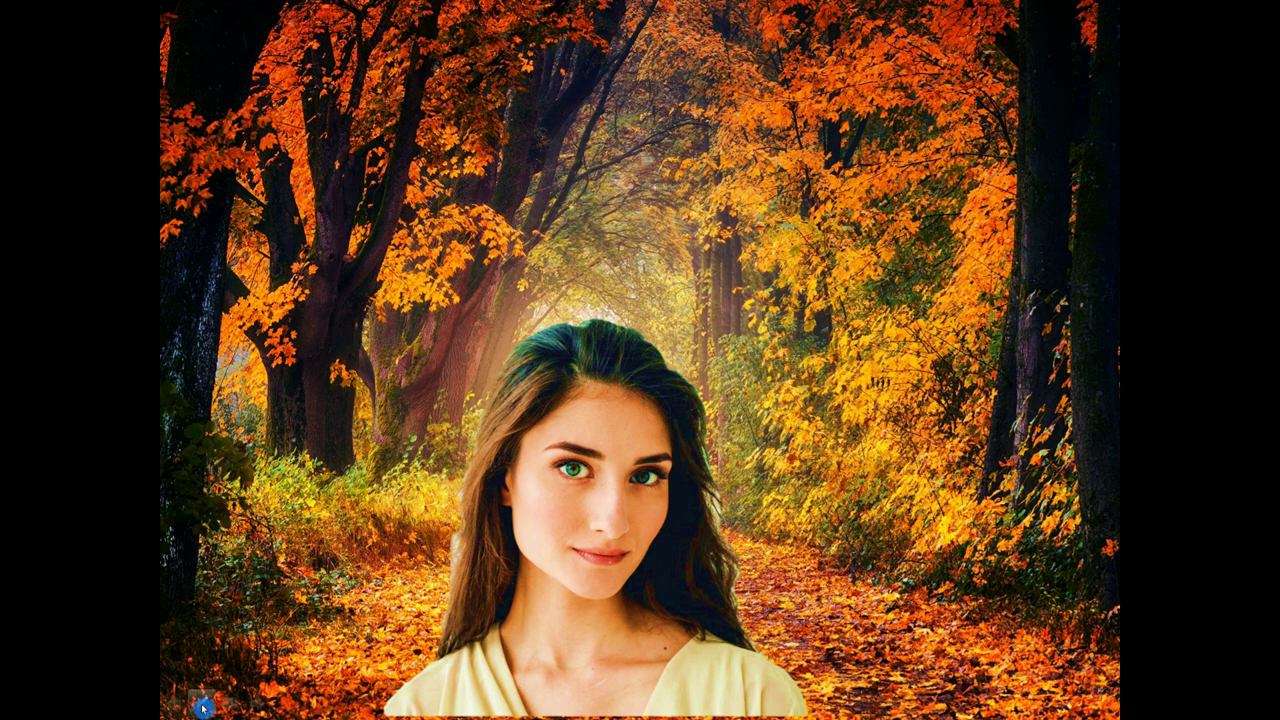
Switch to the pen and draw red ink strokes, including a loop above the head.
click(201, 708)
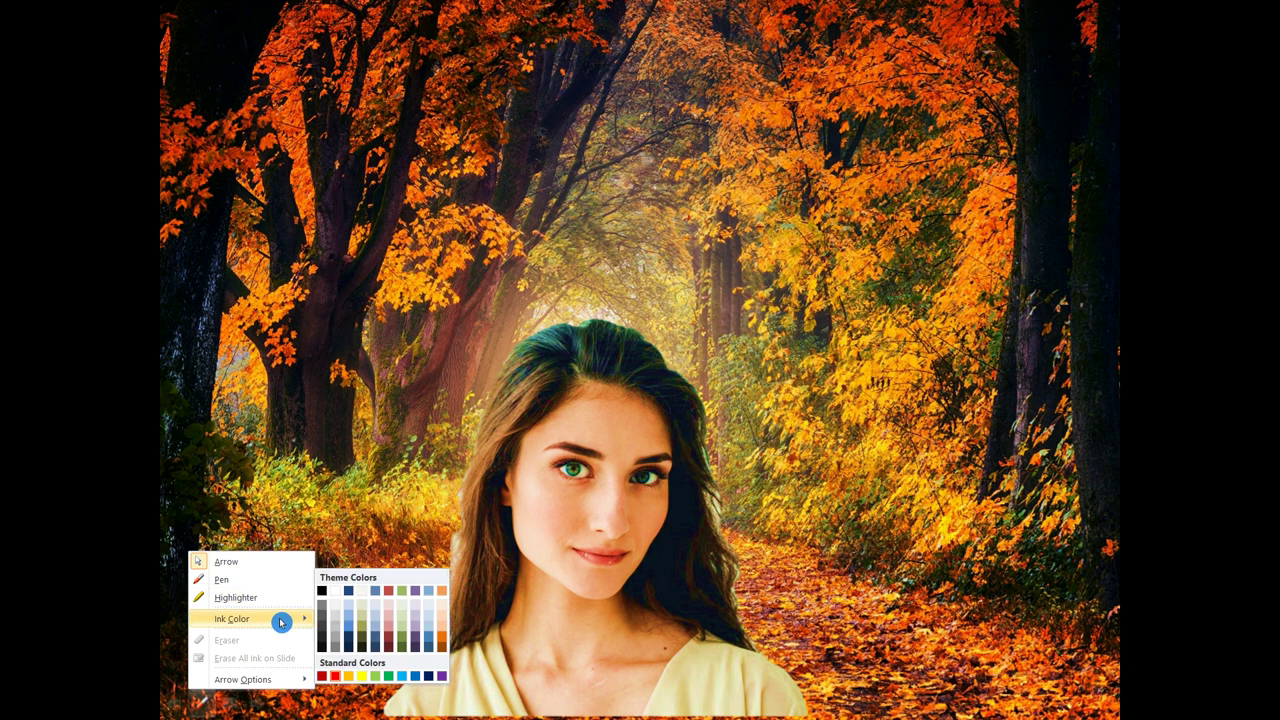
click(245, 580)
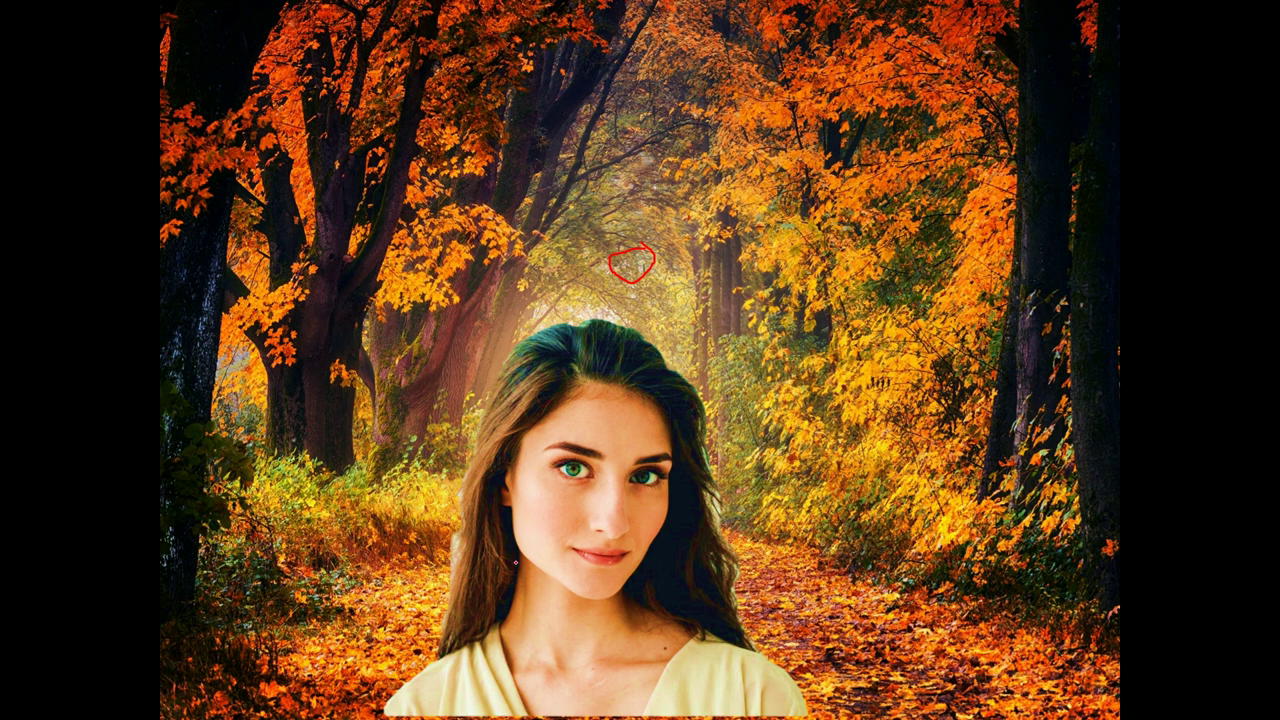
drag(385, 502, 538, 293)
drag(613, 262, 698, 292)
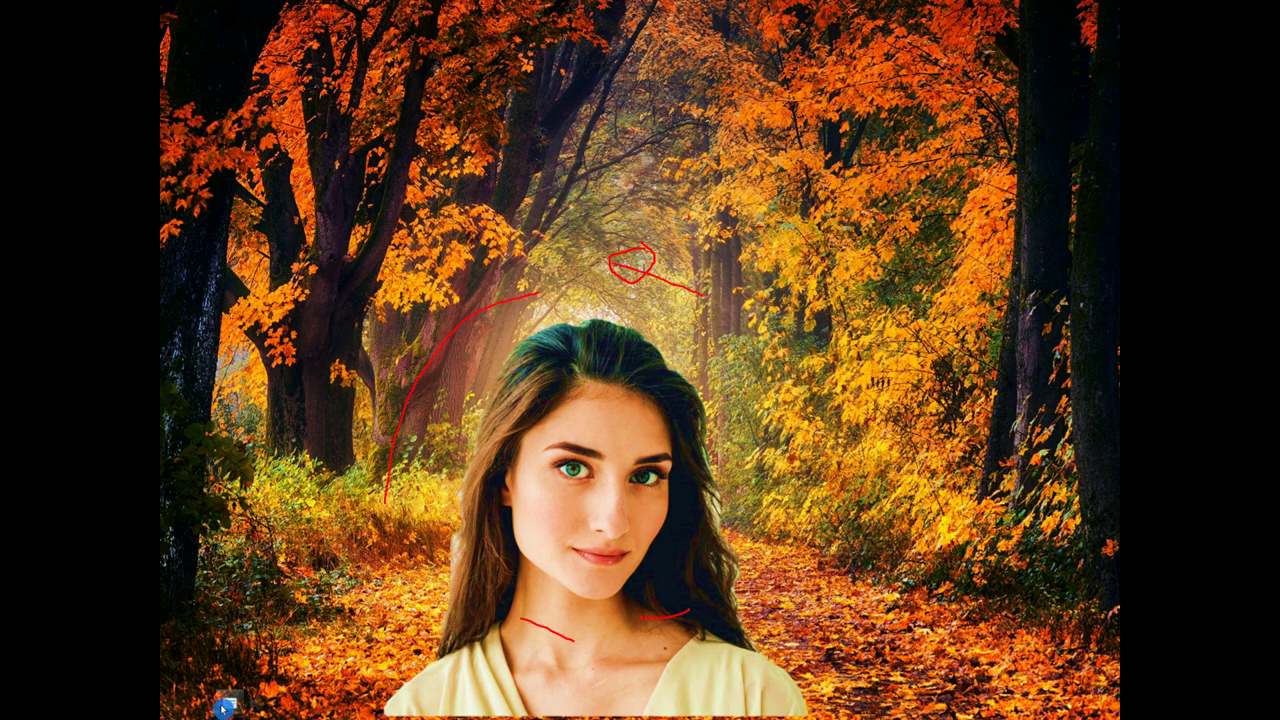
Change the ink colour to purple and draw strokes under the loop and over the right-hand trees.
click(202, 703)
mouse_move(232, 618)
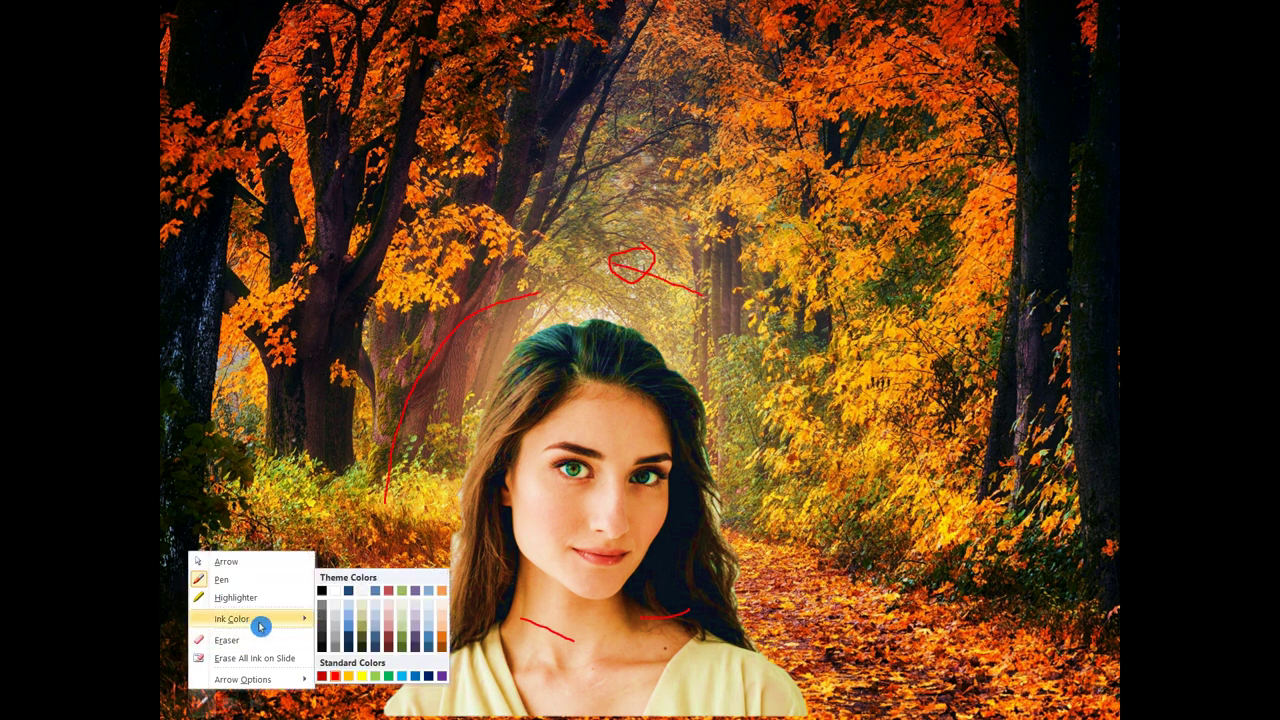
click(436, 679)
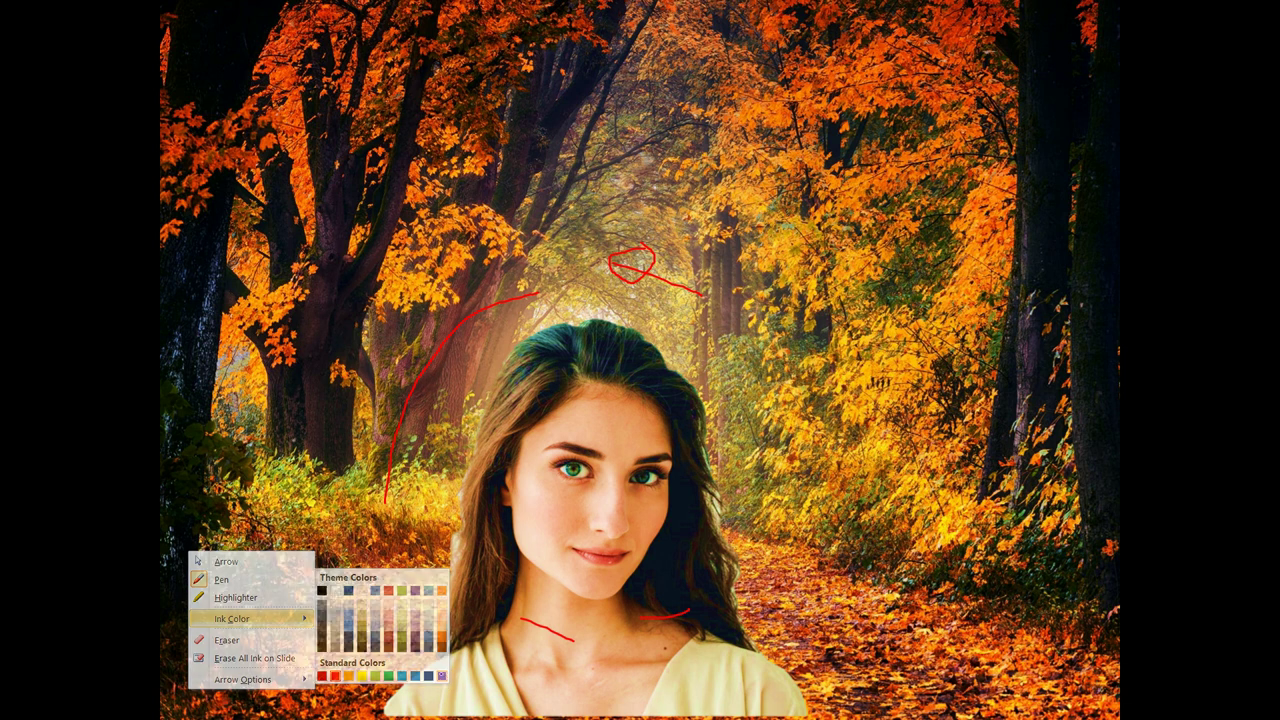
drag(604, 282, 672, 303)
mouse_move(800, 297)
mouse_down()
mouse_move(866, 406)
mouse_move(944, 480)
mouse_up()
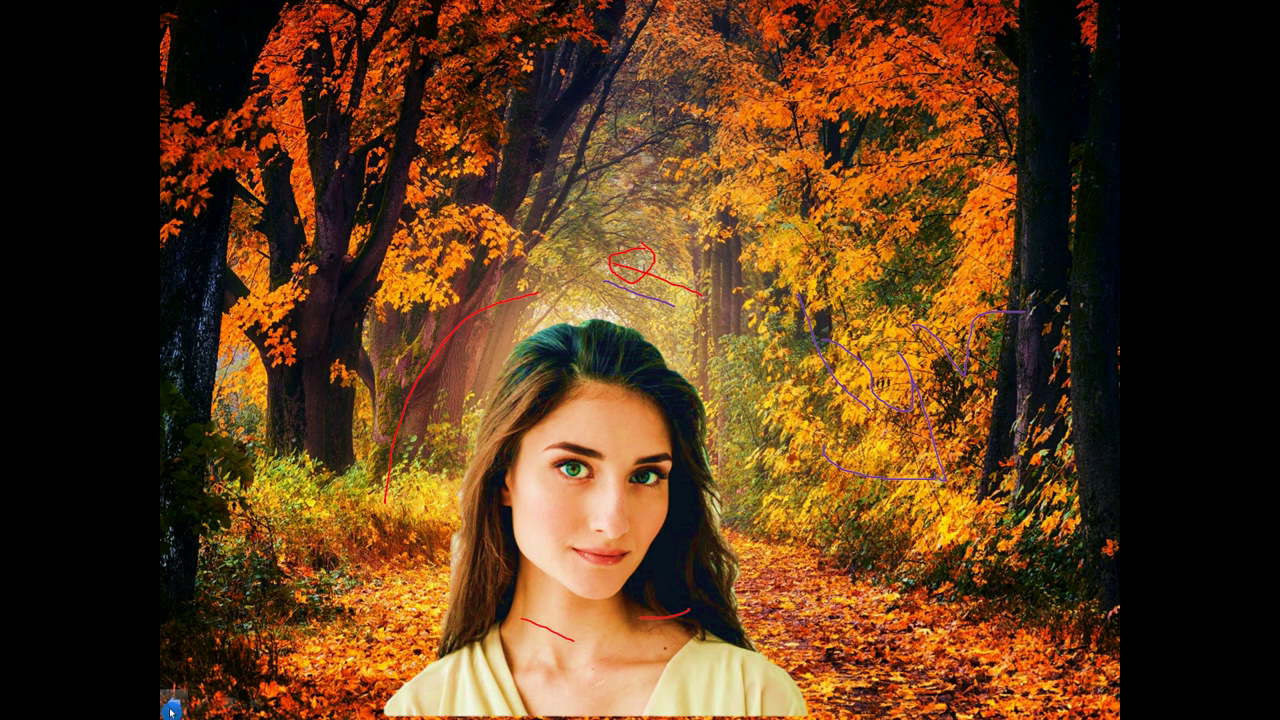
Switch to the eraser and remove the purple strokes on the right-hand trees.
click(205, 708)
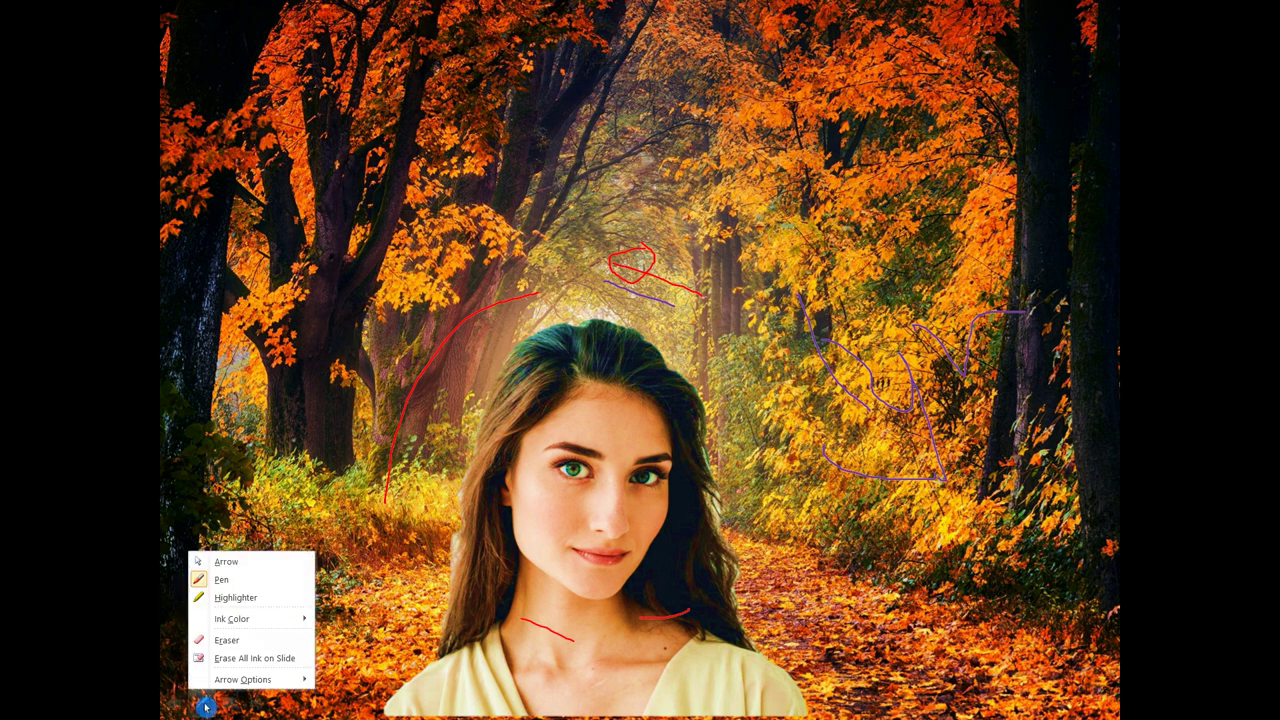
click(253, 640)
drag(882, 395, 965, 355)
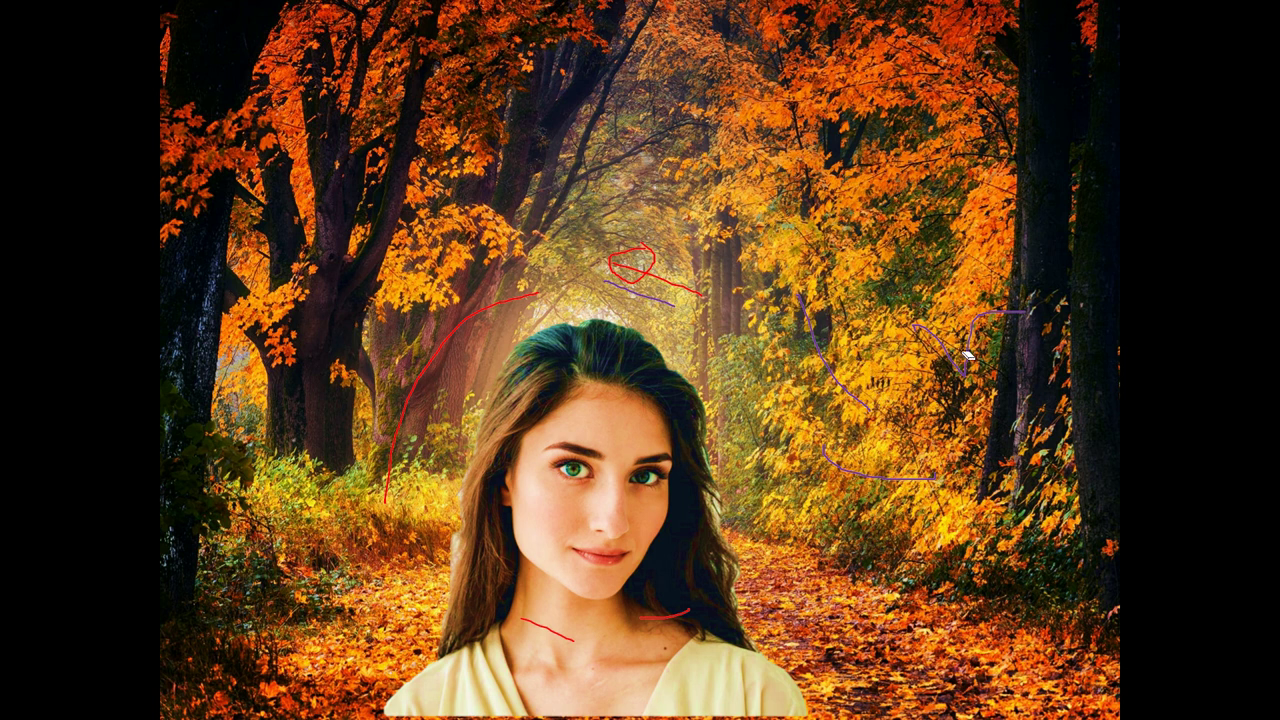
drag(839, 382, 716, 546)
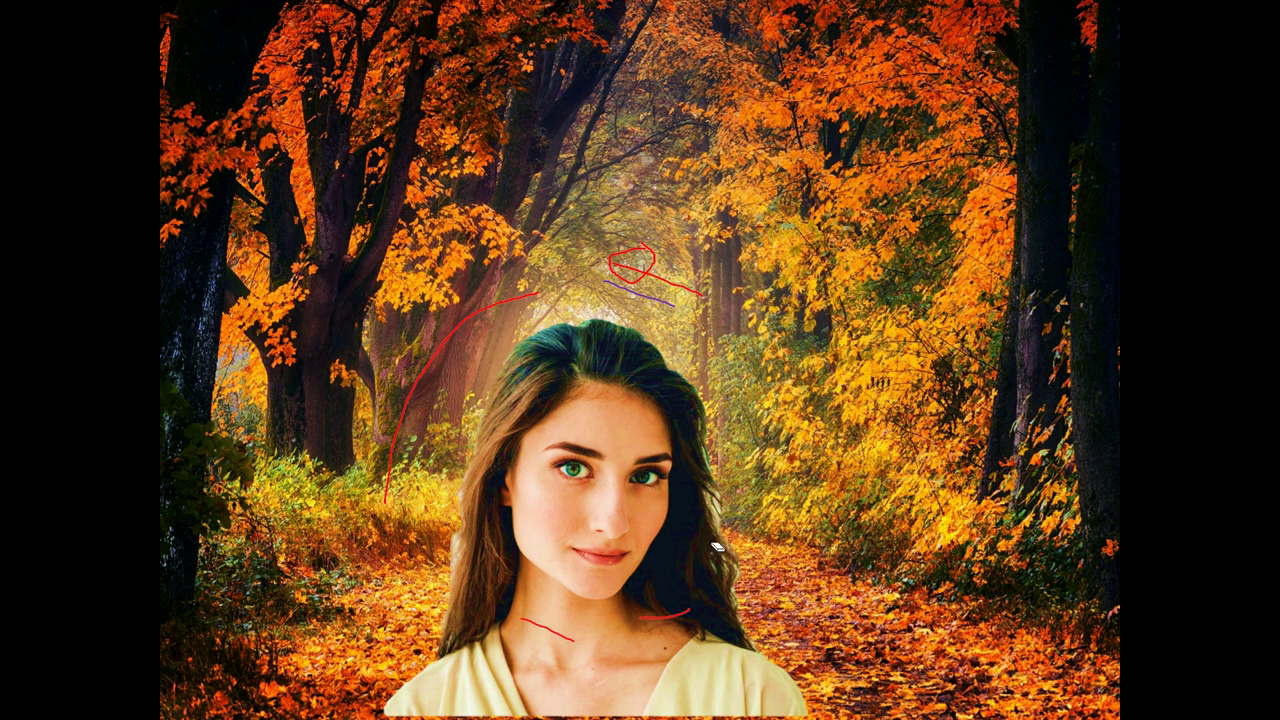
Erase the red strokes by the neck, on the left, above the head, then advance to the end.
click(660, 625)
click(432, 371)
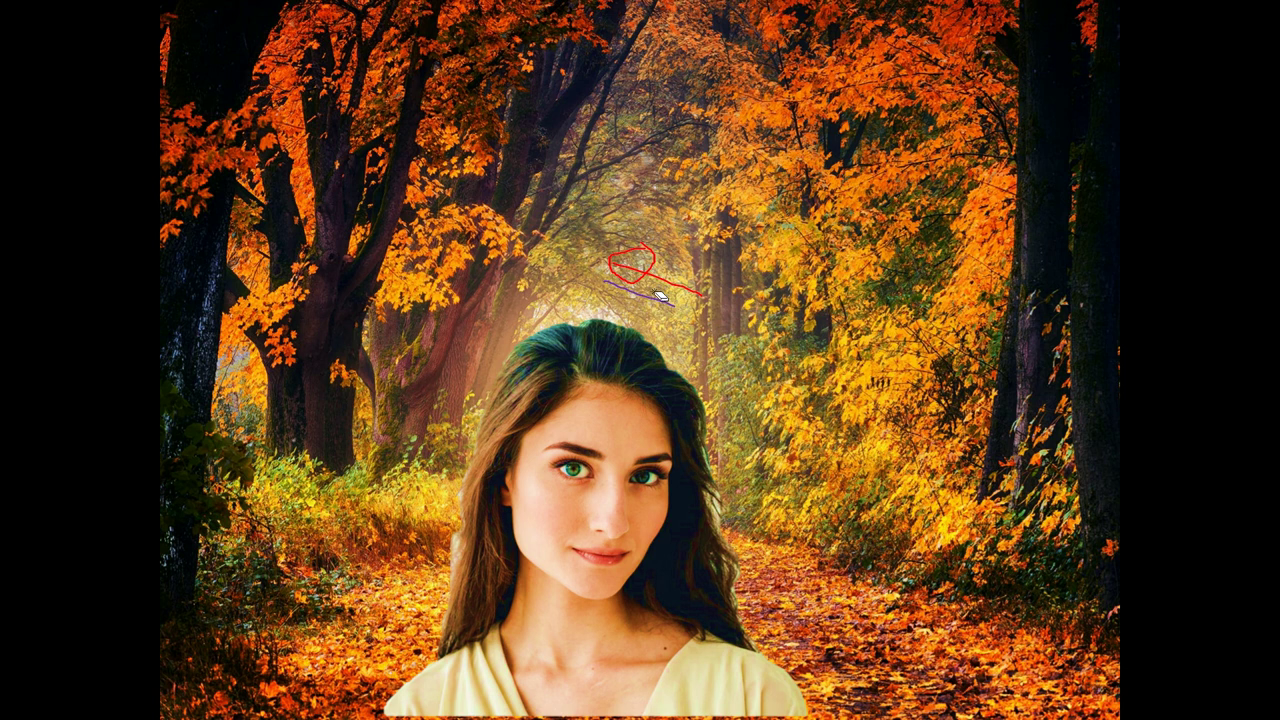
click(660, 295)
click(665, 276)
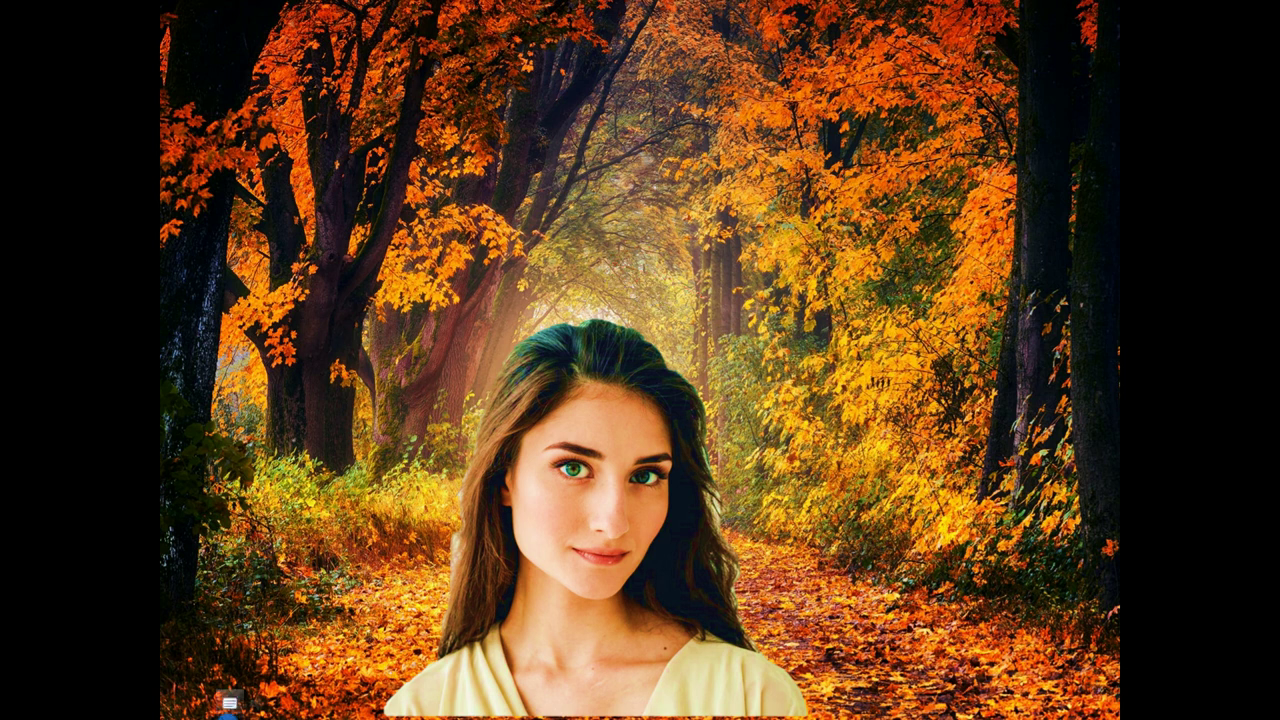
click(706, 263)
Choose End Show from the end screen's right-click menu to return to Normal view on slide 3.
right_click(706, 263)
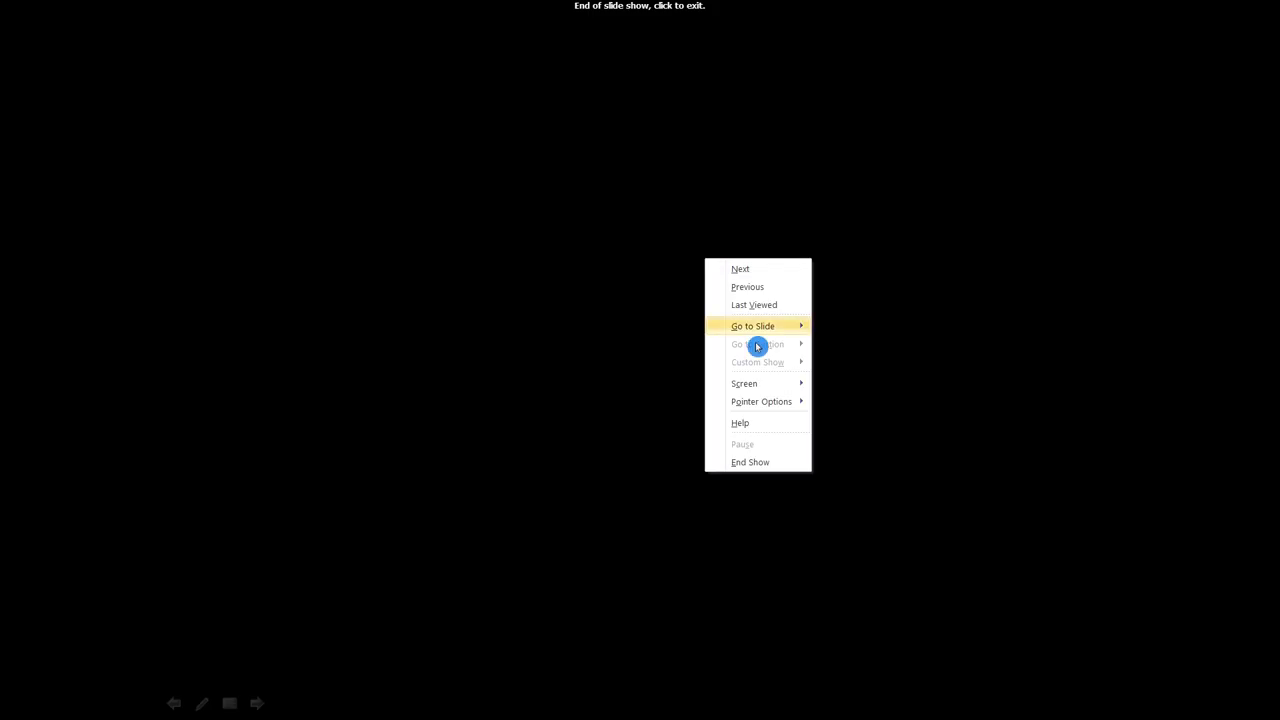
click(786, 460)
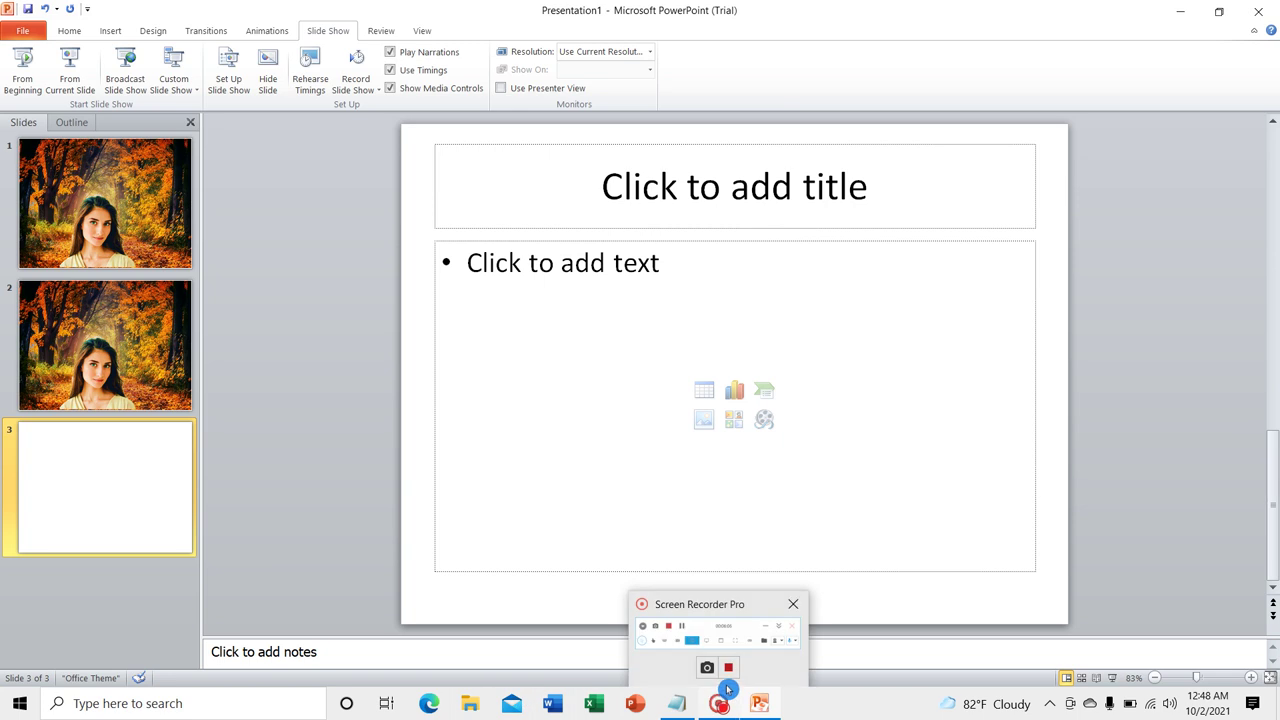
click(722, 690)
click(711, 678)
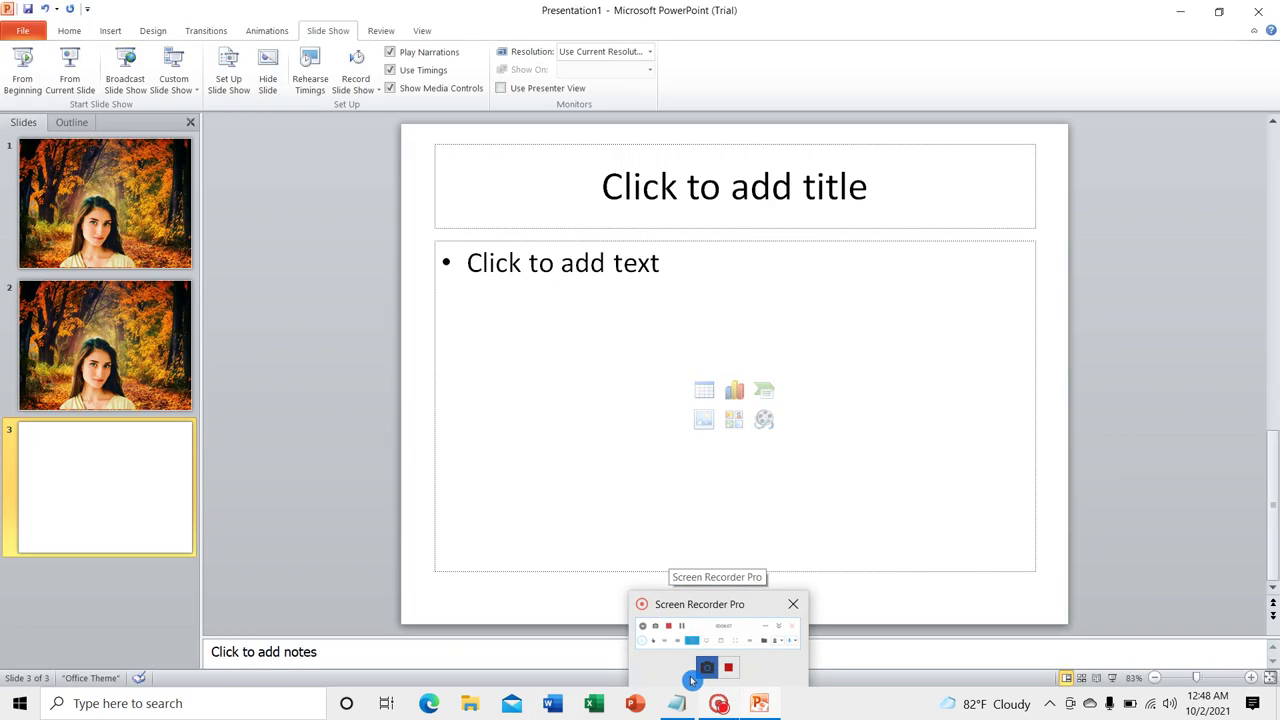
click(673, 652)
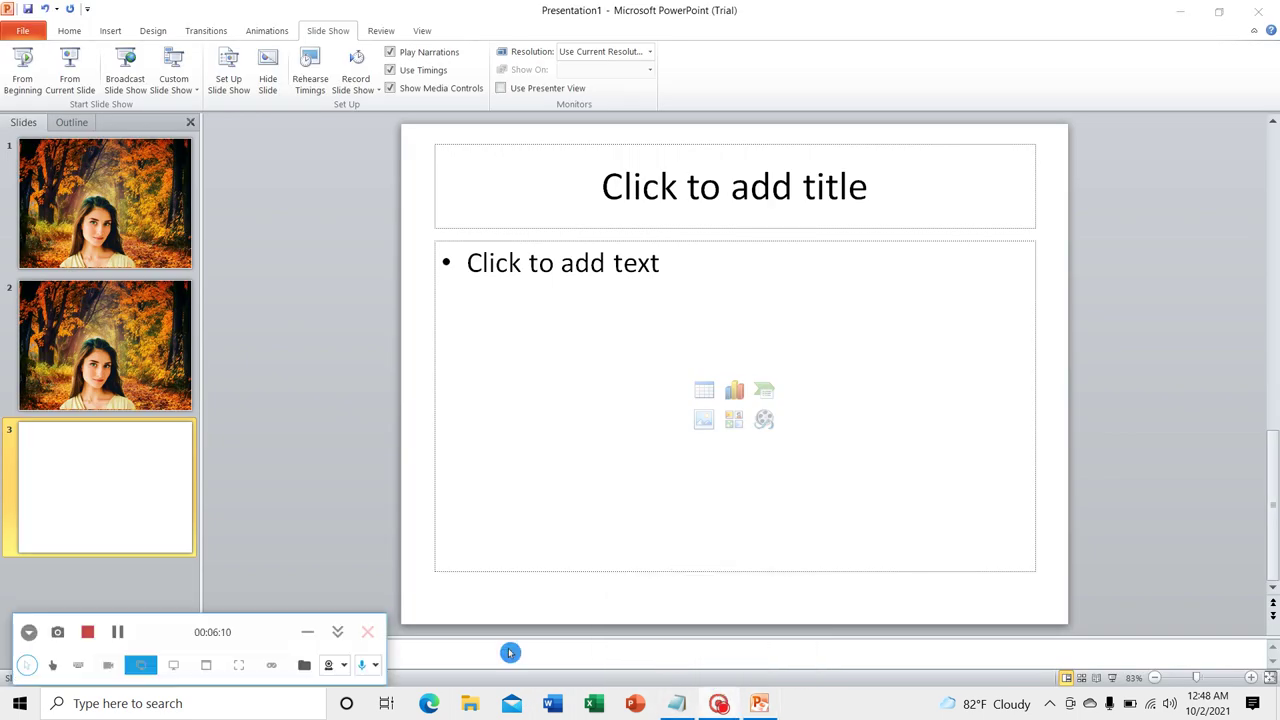